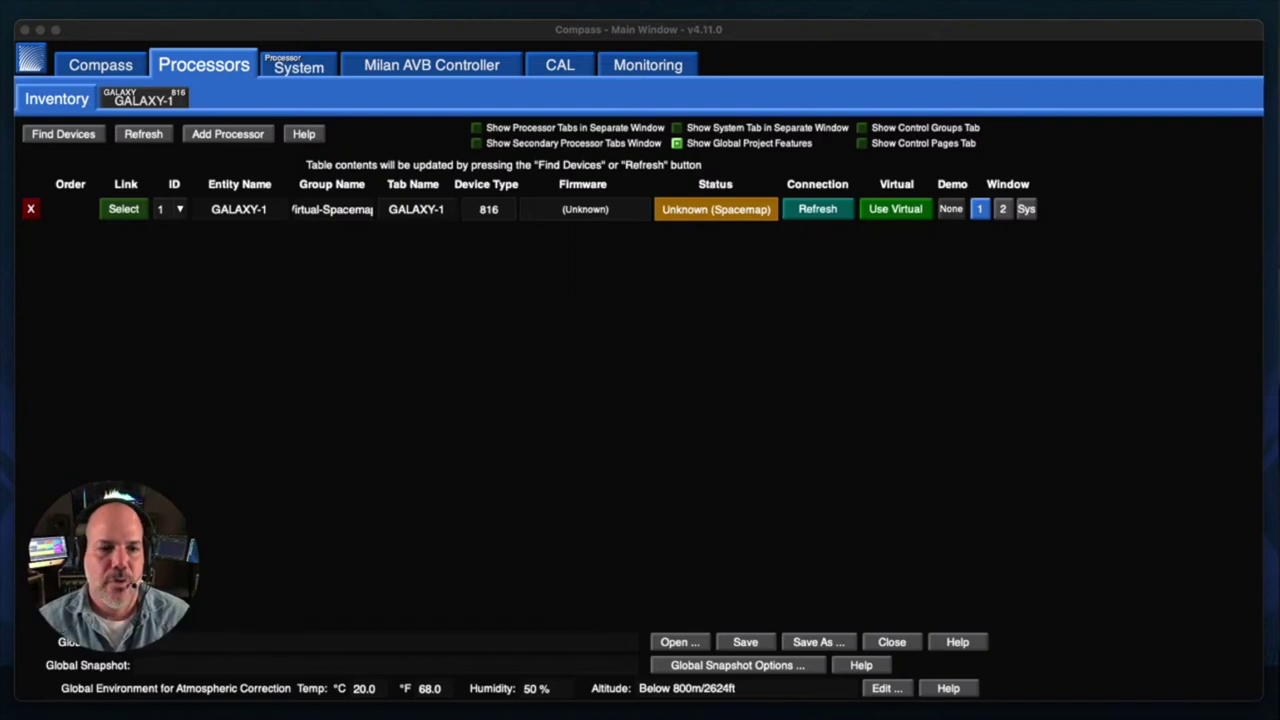
- Switch the GALAXY-1 processor to a virtual device and open its settings
click(305, 33)
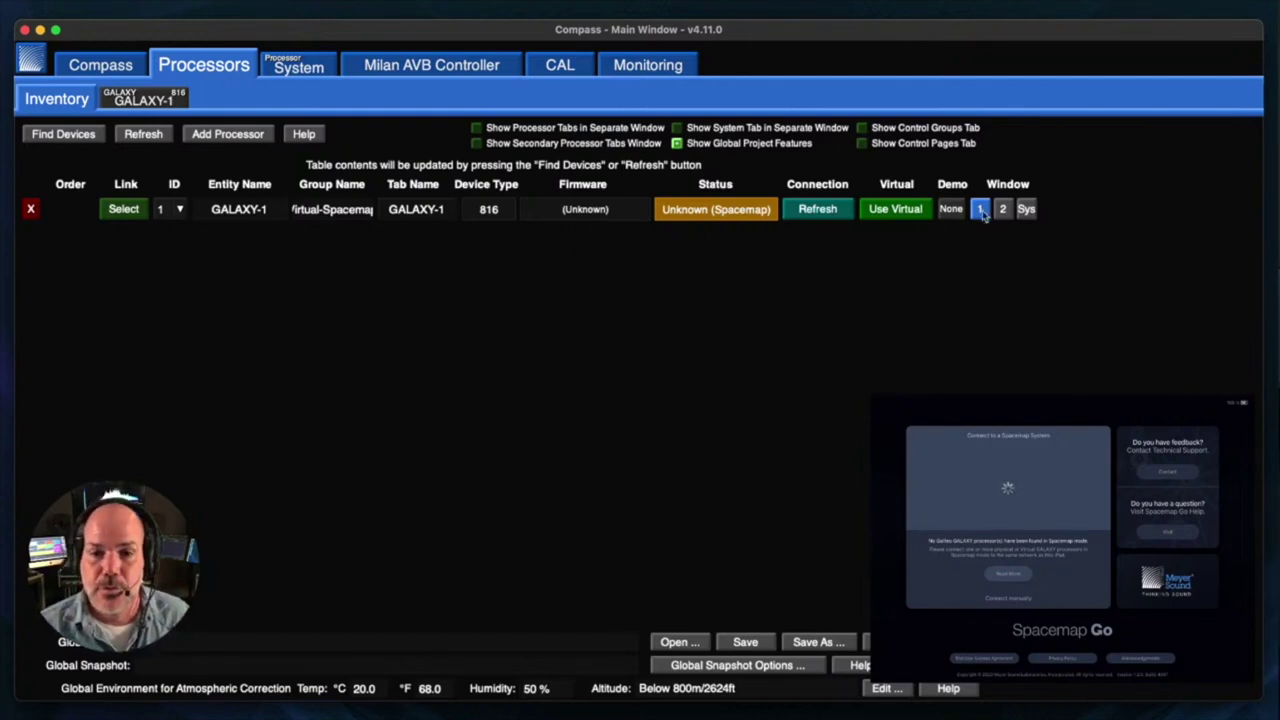
click(904, 219)
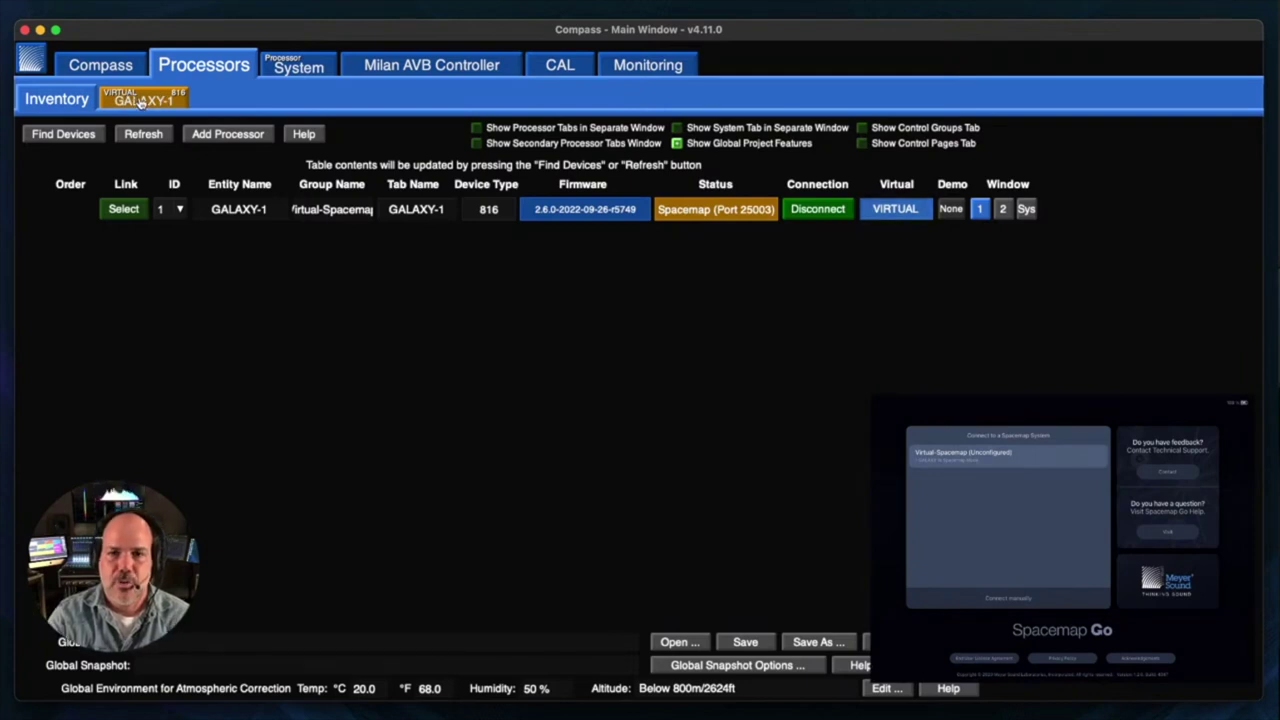
click(130, 103)
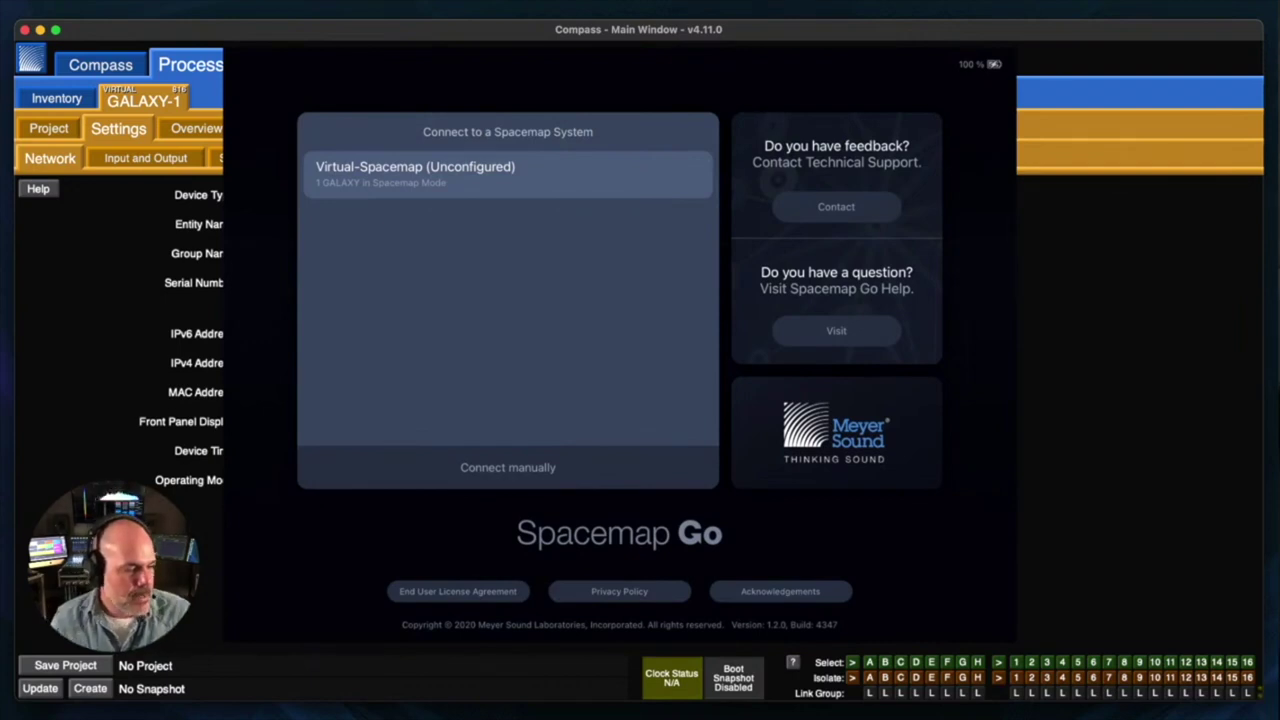
- Connect Spacemap Go to the Virtual-Spacemap system with No Physical Inputs, and skip connecting AVB sources
click(508, 174)
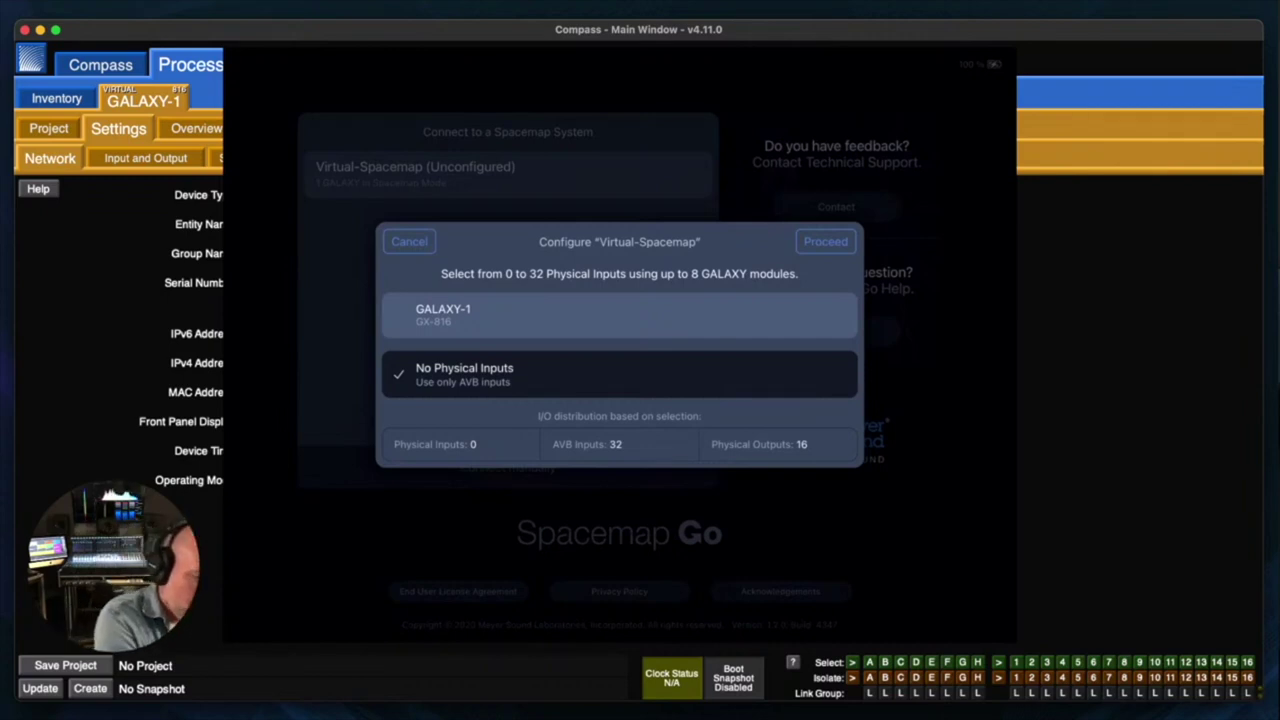
click(826, 241)
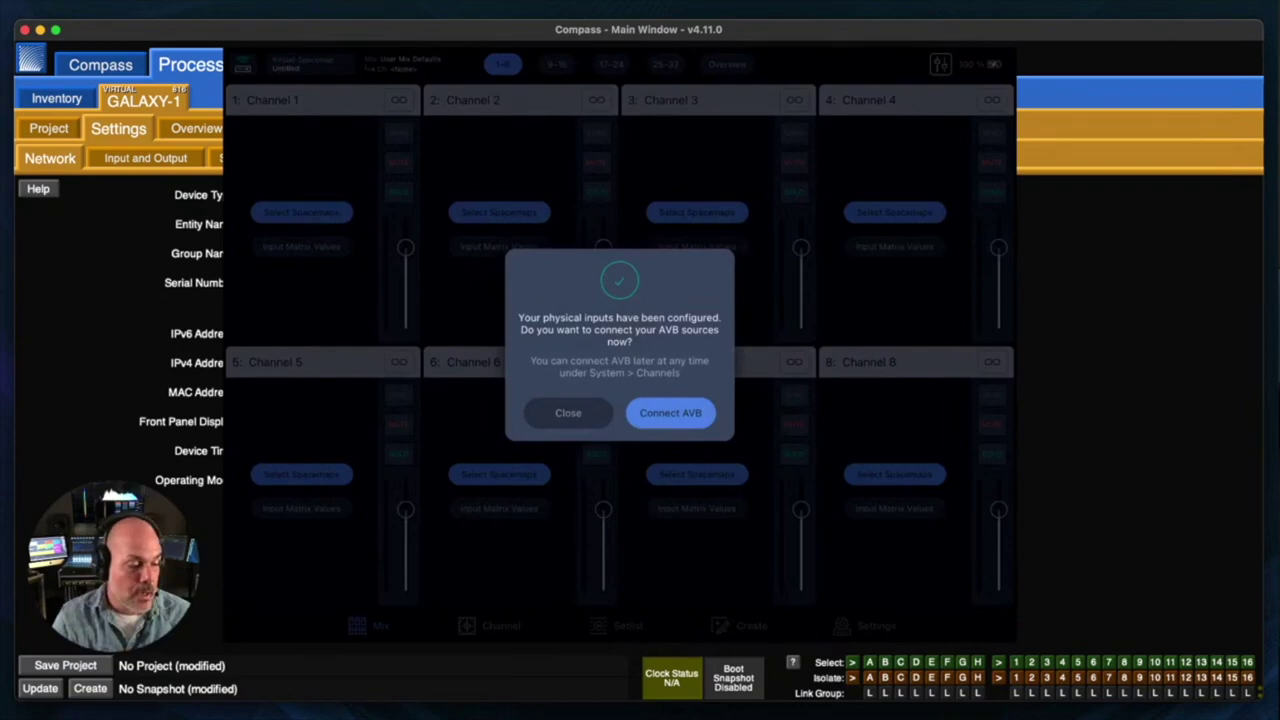
key(Escape)
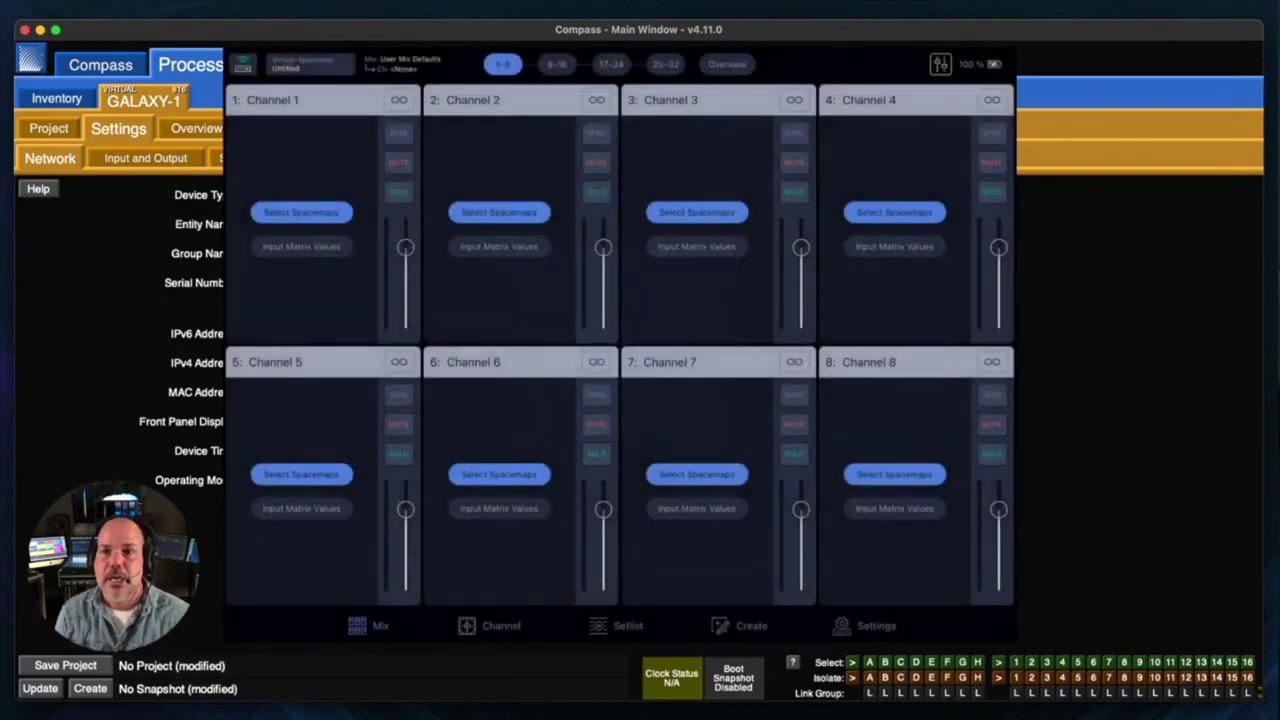
- Look through the mix channel banks 9–16, 17–24 and 25–32 and the position overview, and return to channels 1–8
click(557, 64)
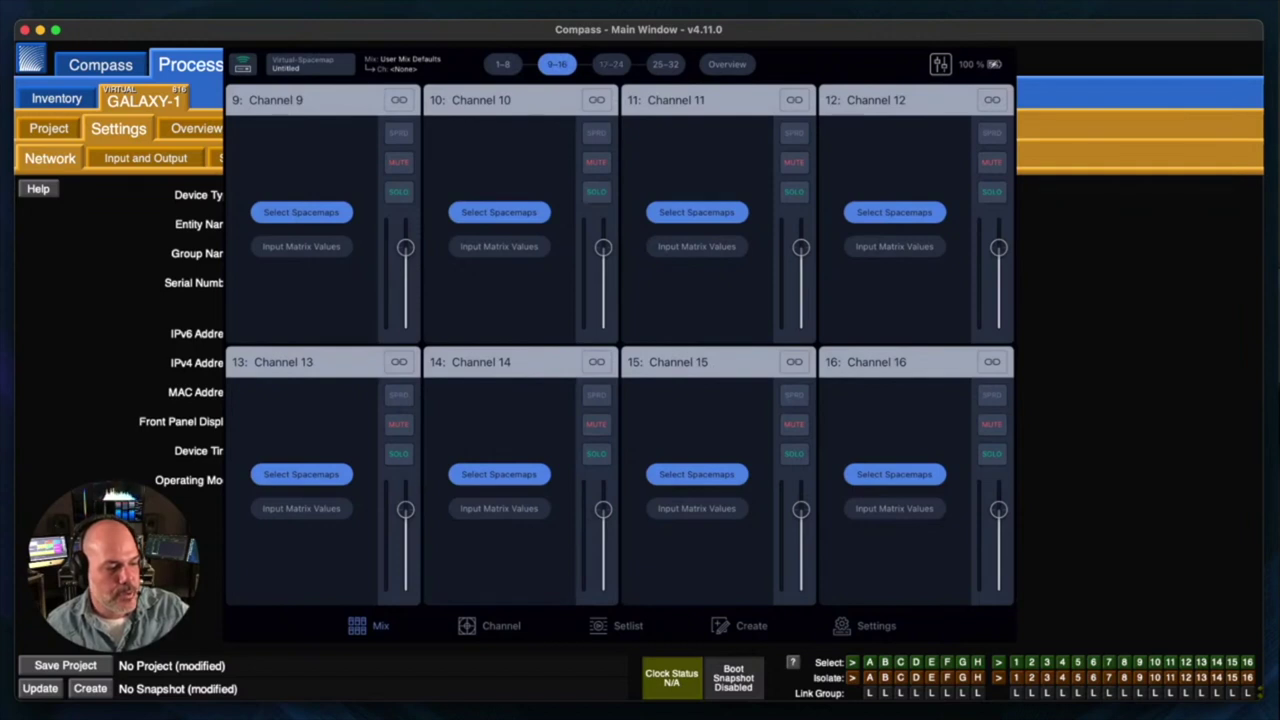
click(611, 64)
click(665, 64)
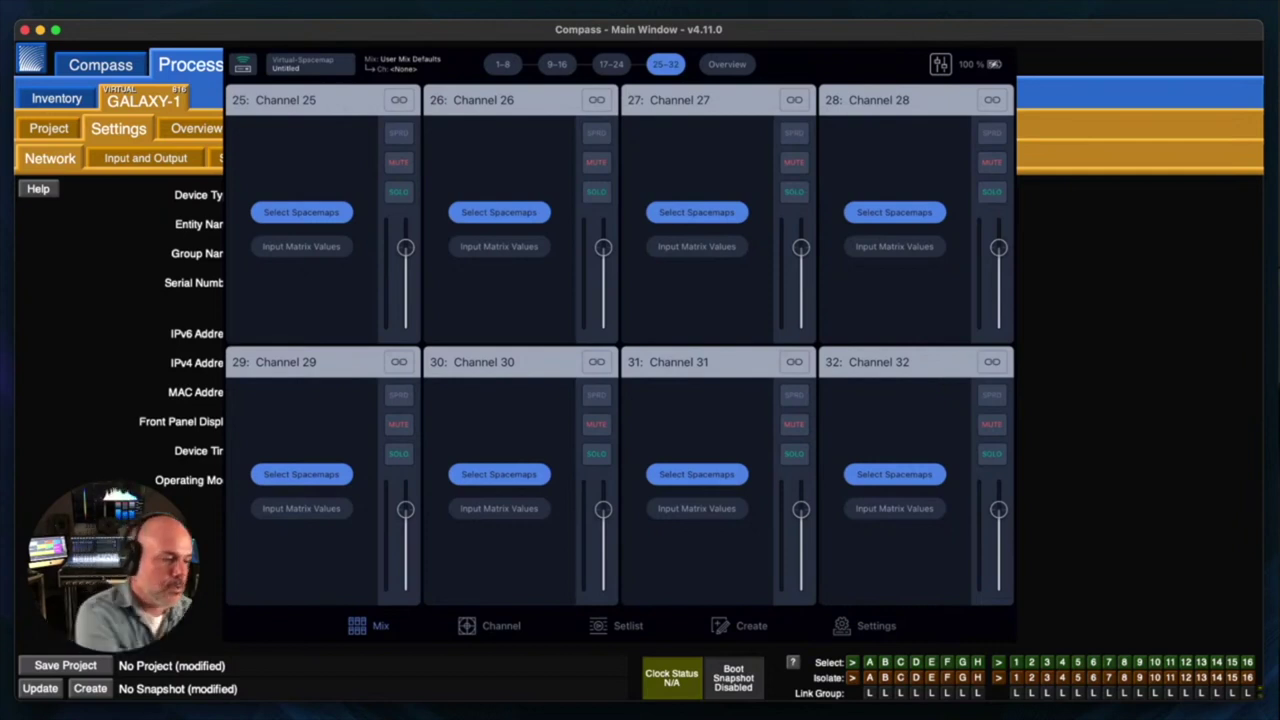
click(727, 64)
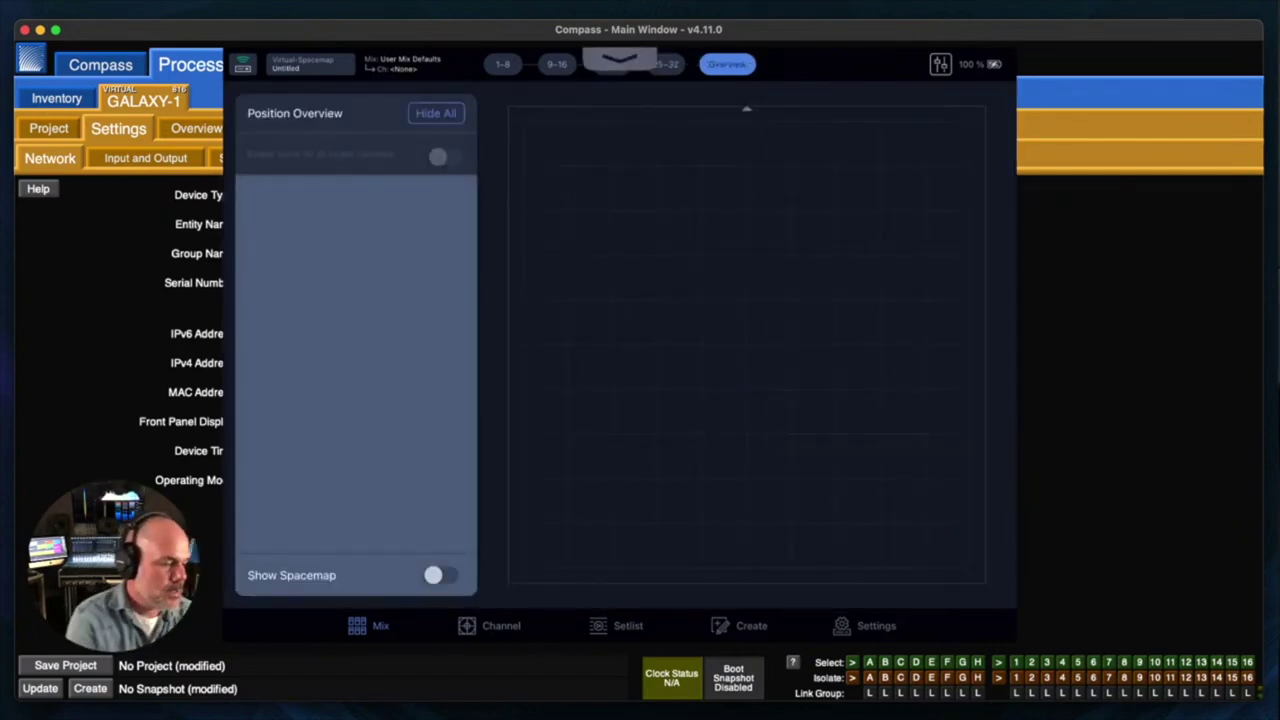
click(502, 64)
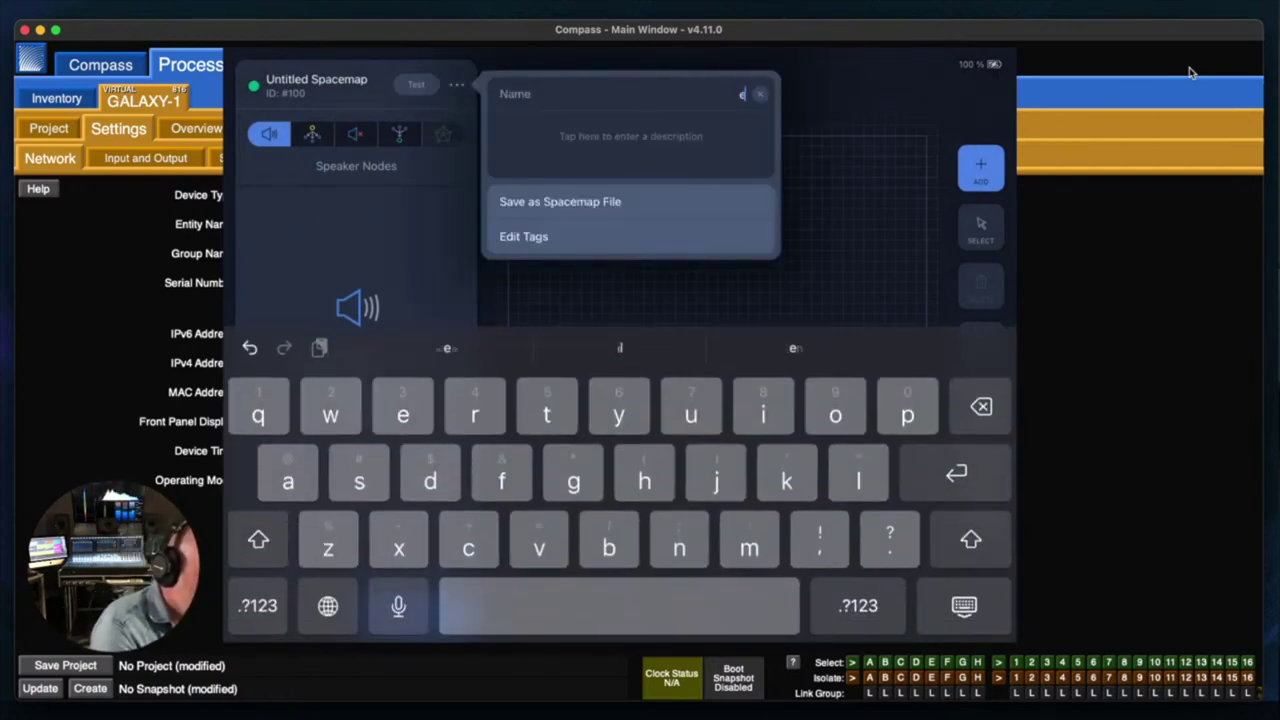
- Name the new Spacemap "empty", finish editing it and browse the Spacemap library
text(mpty)
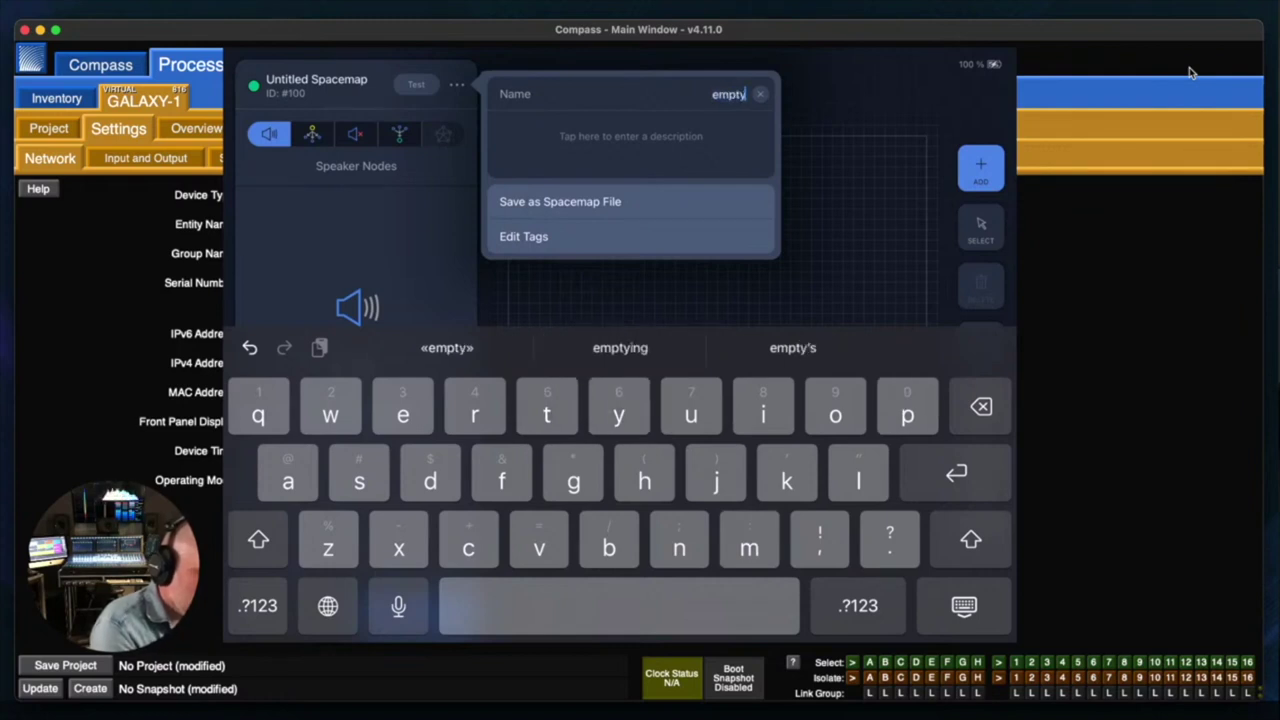
key(Return)
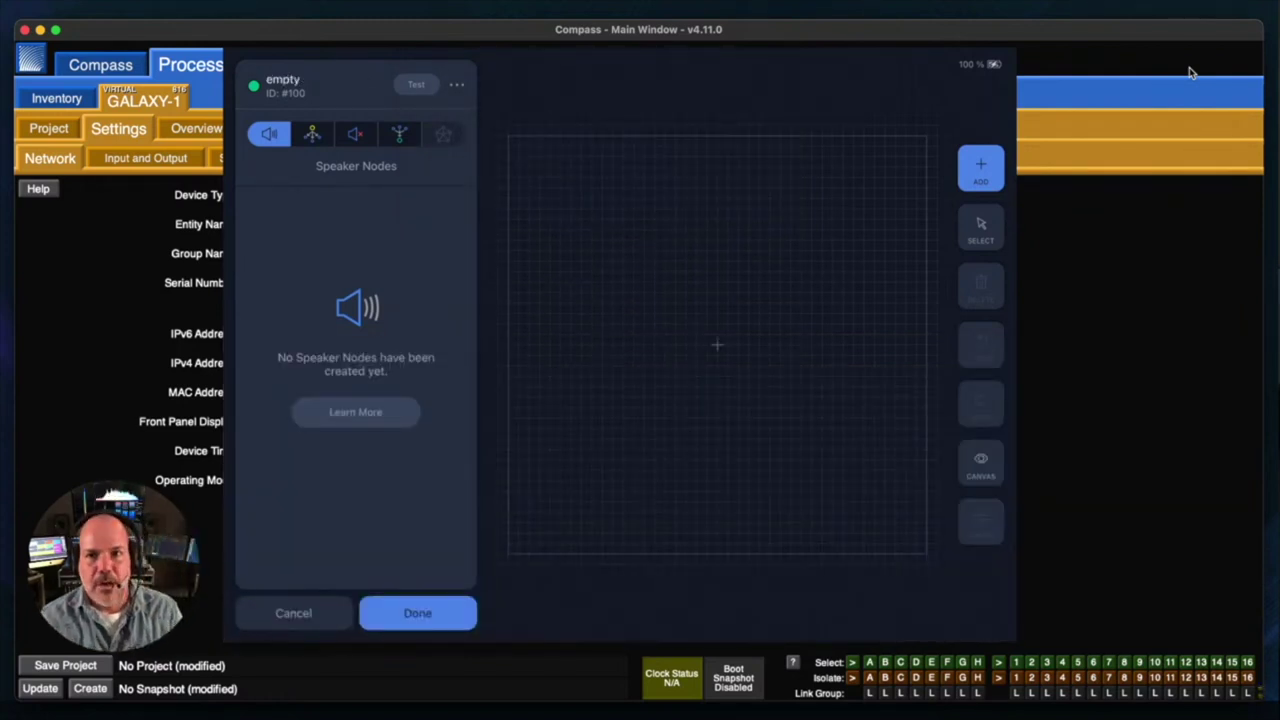
key(Return)
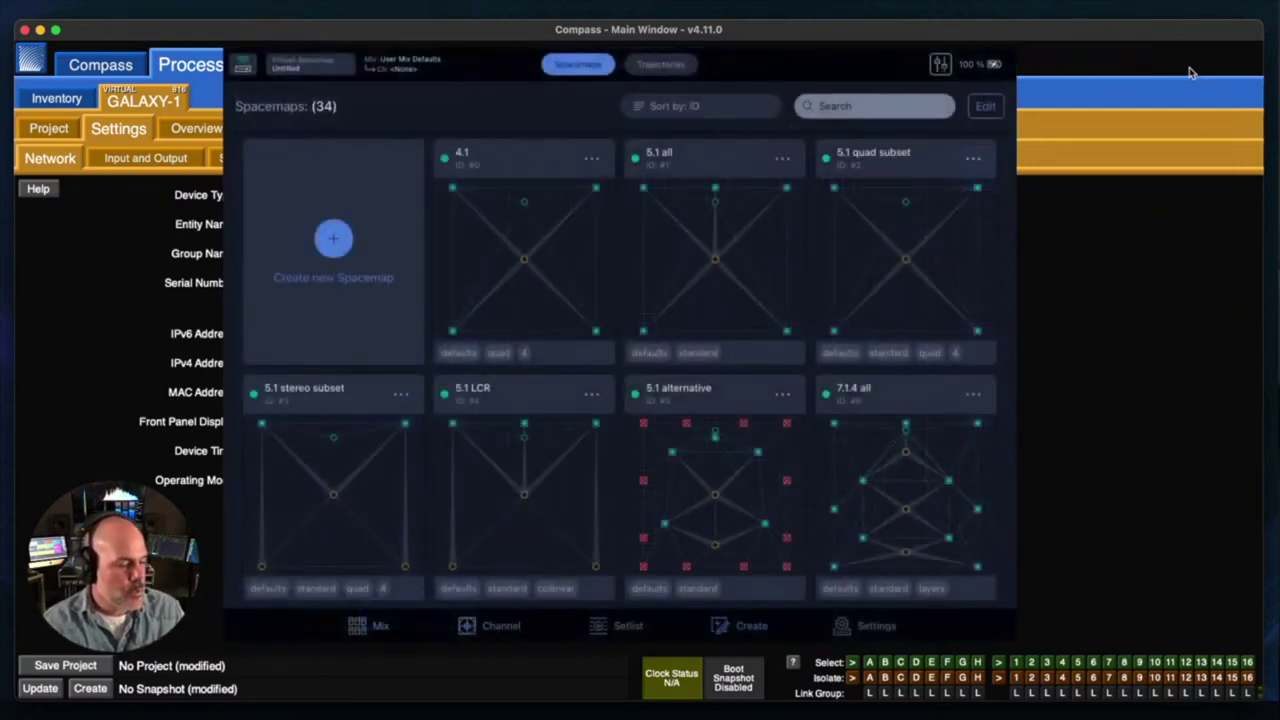
scroll(620, 370, down, 5)
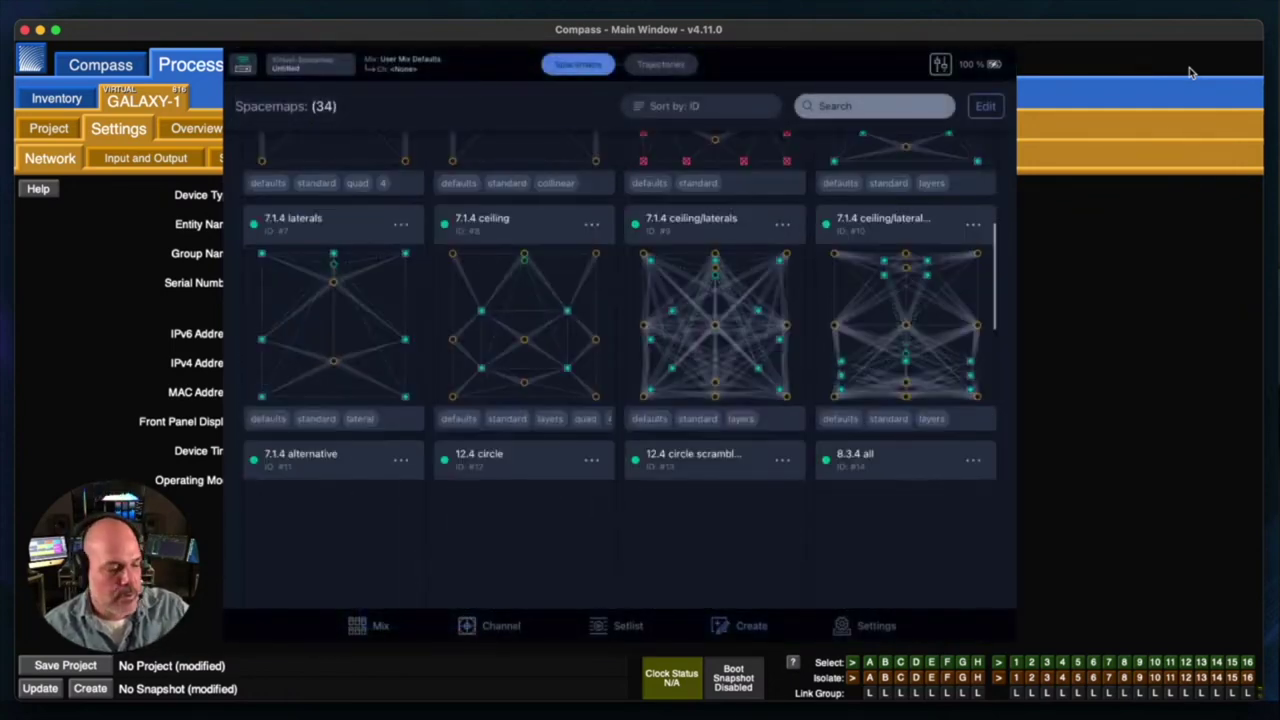
scroll(620, 370, down, 10)
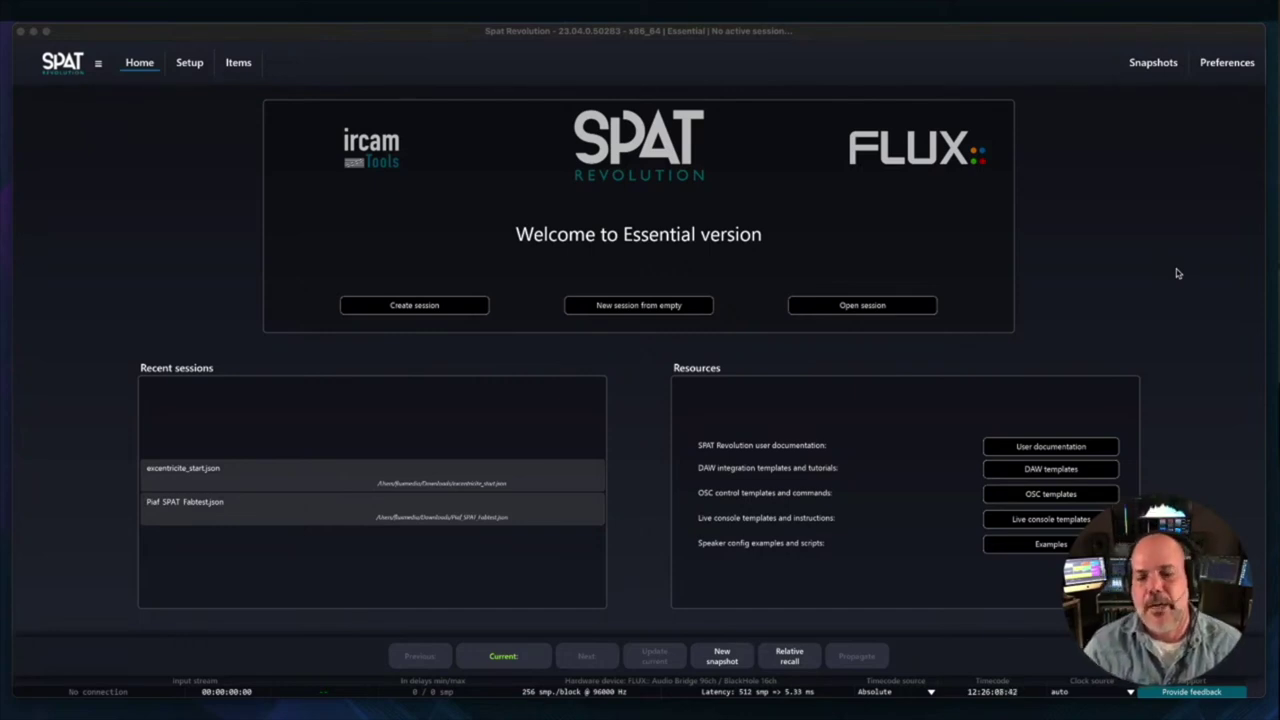
- Switch to Spat Revolution and start a new session with 32 channel-based mono sources
click(715, 35)
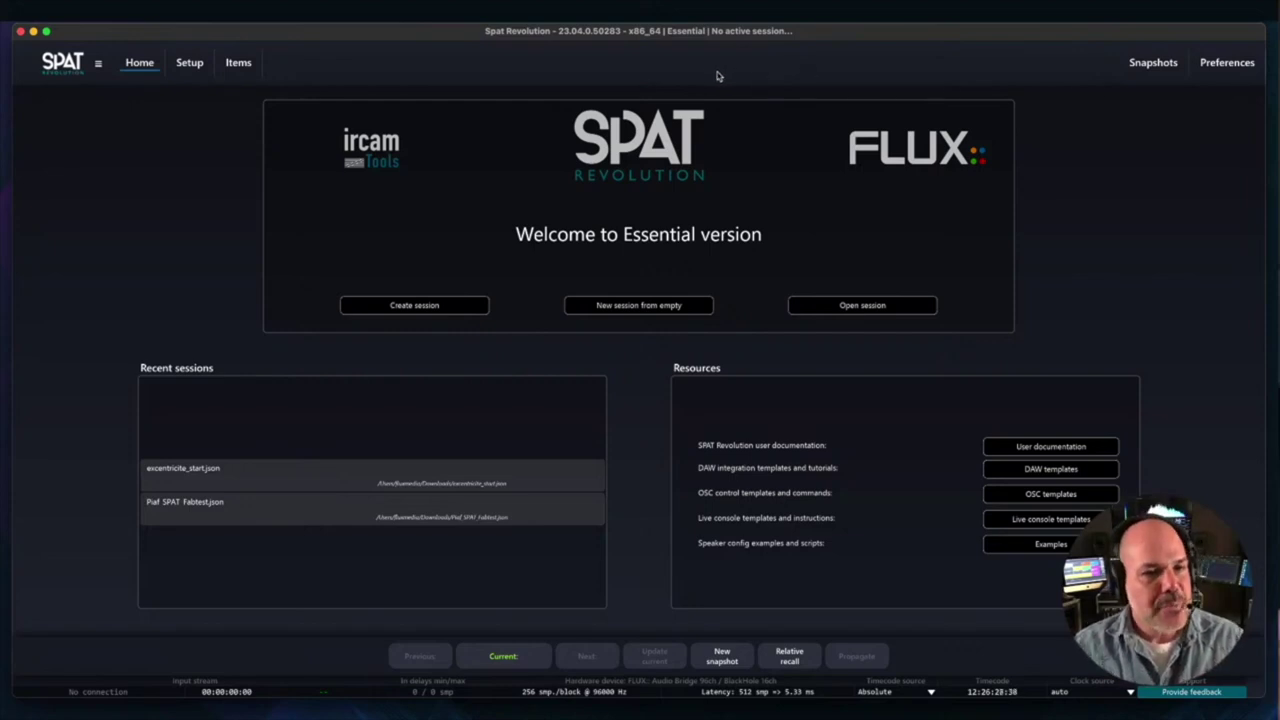
click(435, 307)
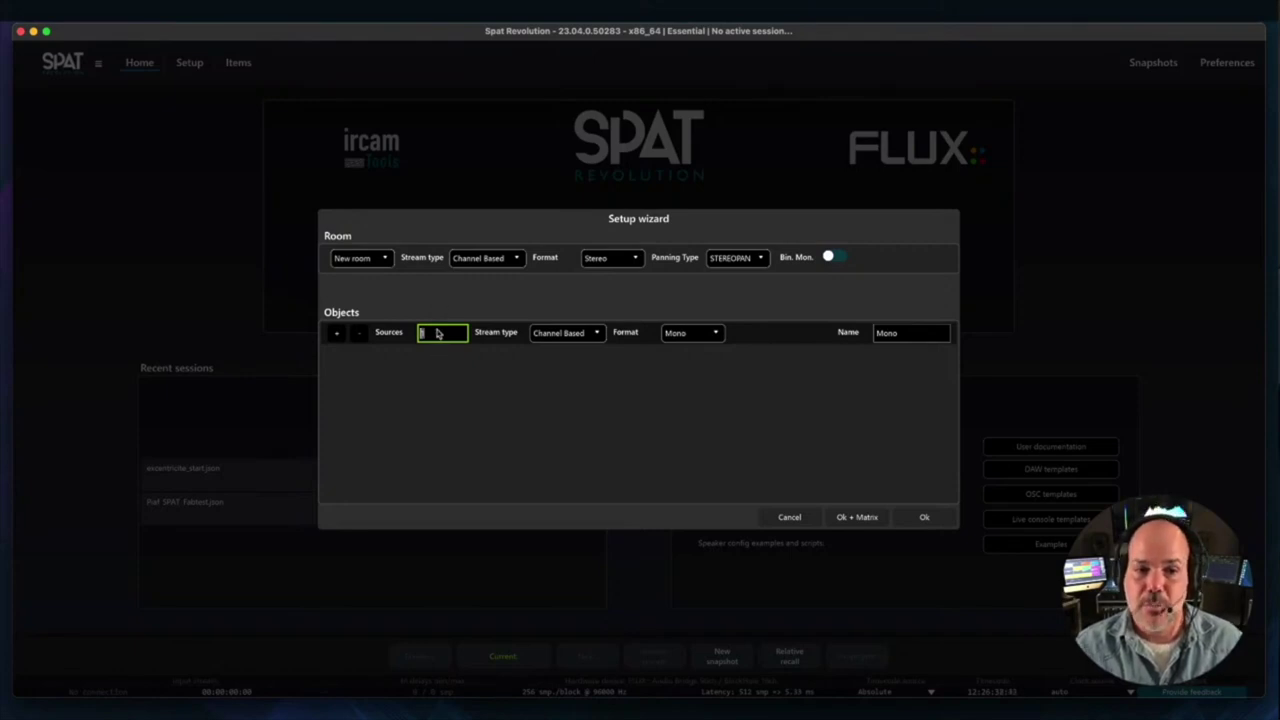
text(32)
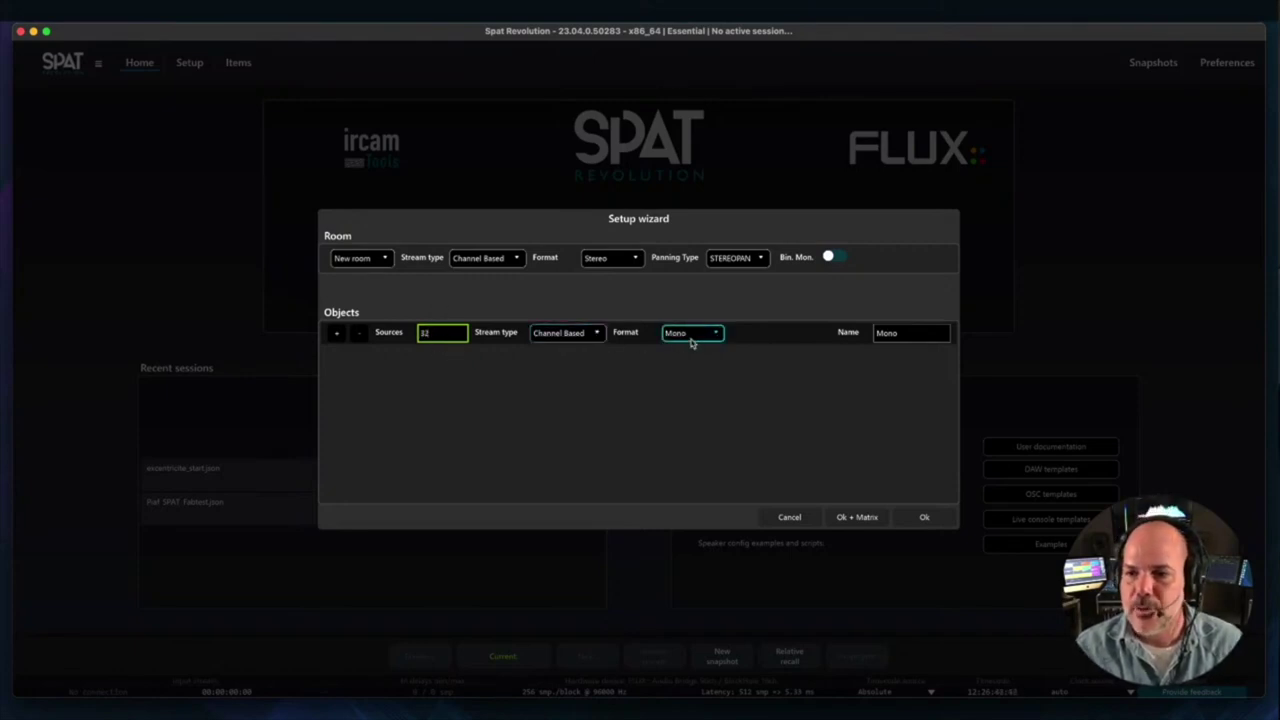
click(880, 337)
click(750, 340)
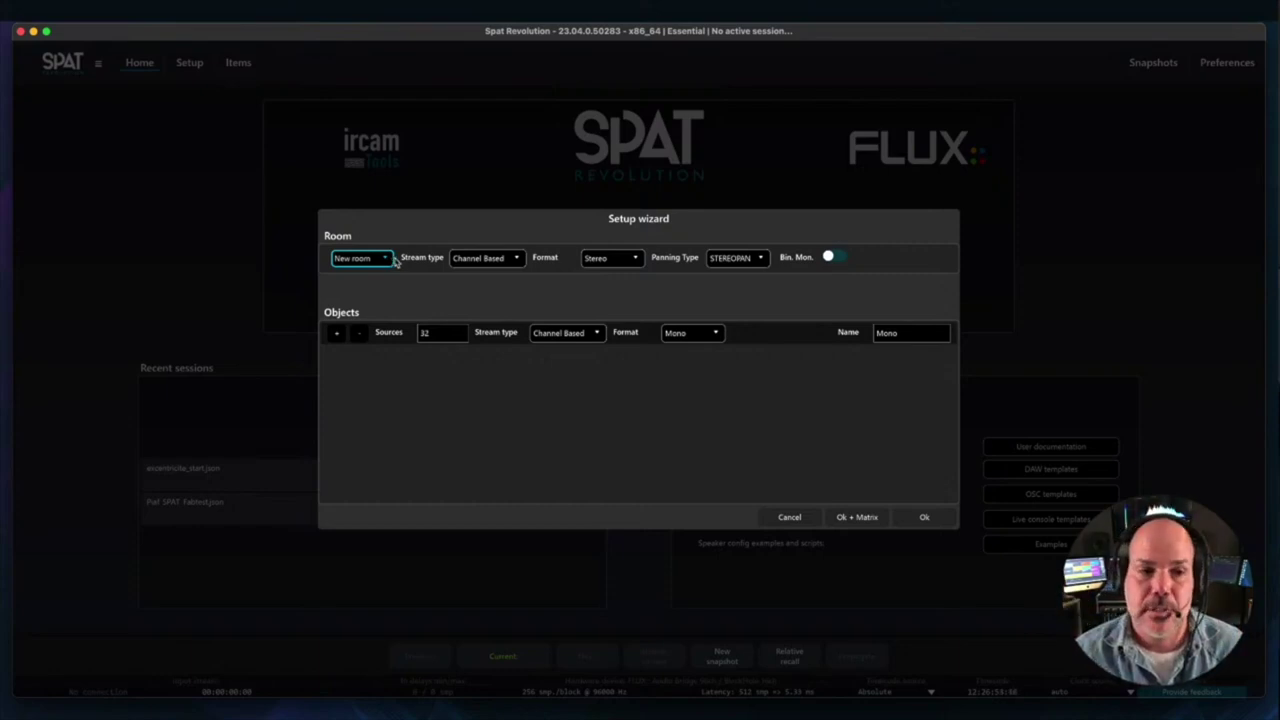
- Create the session with the room's stream type set to Binaural, and view the new room
click(510, 259)
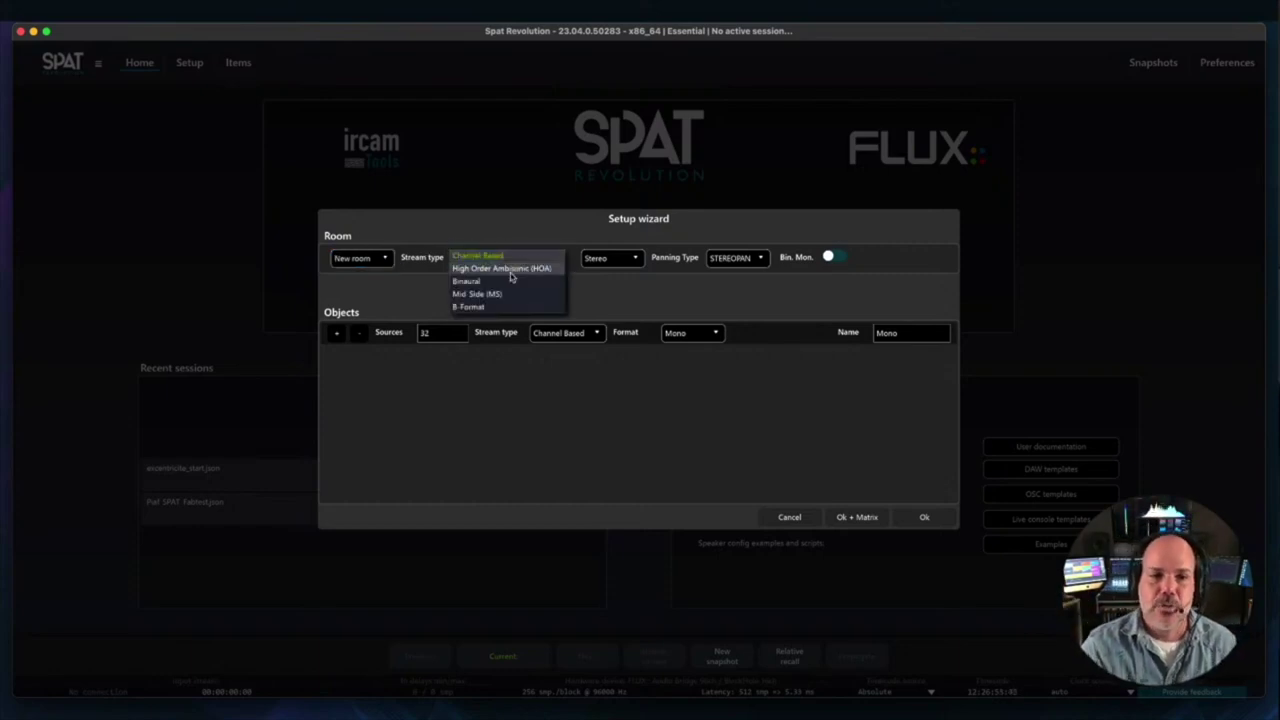
click(512, 282)
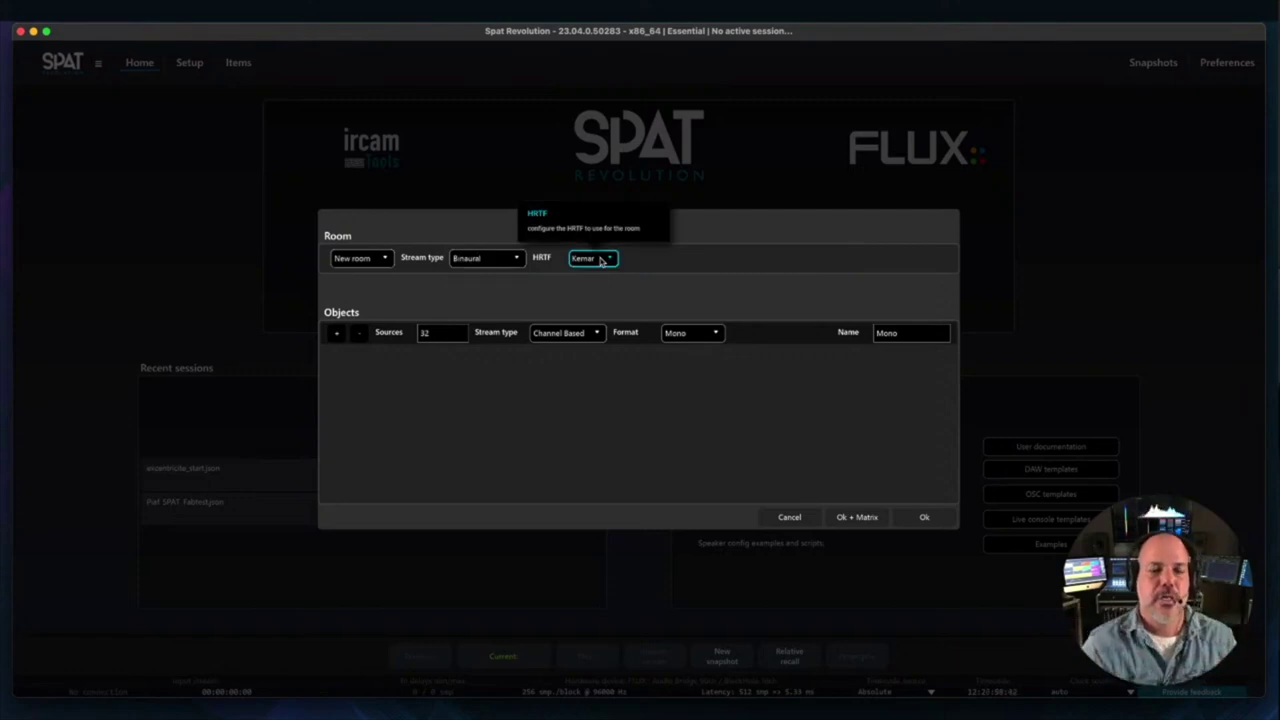
click(924, 518)
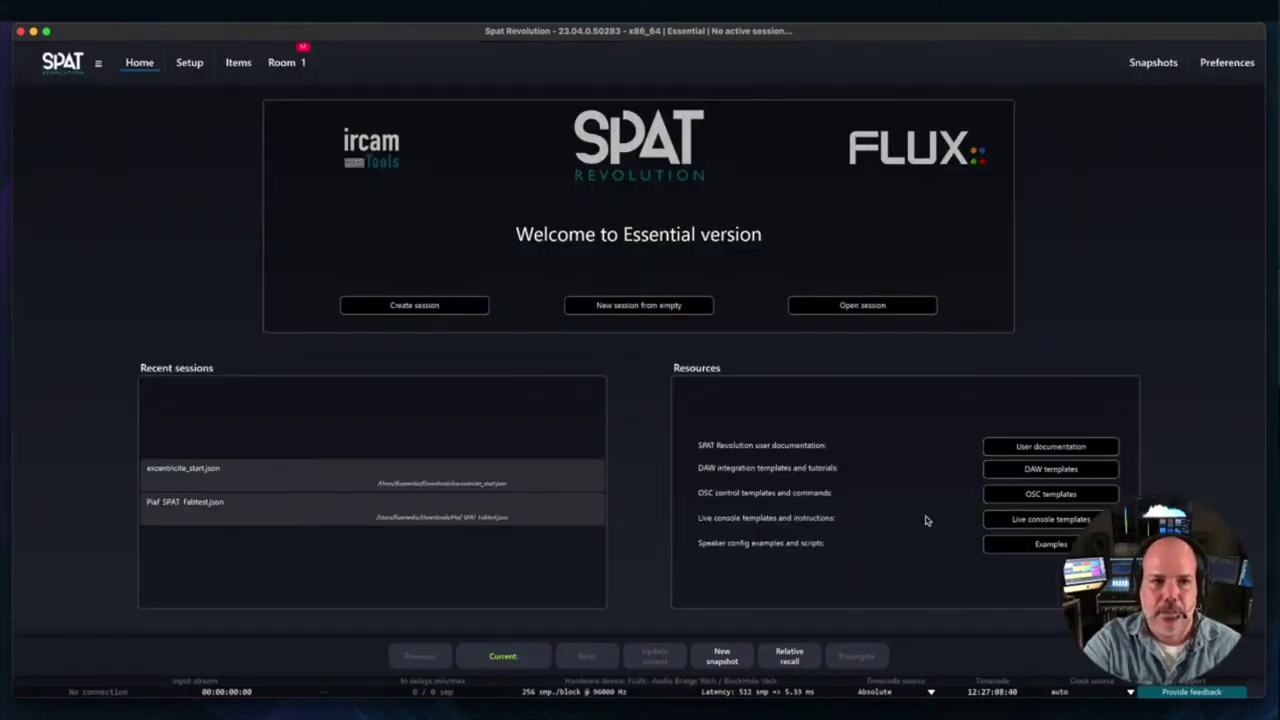
click(285, 68)
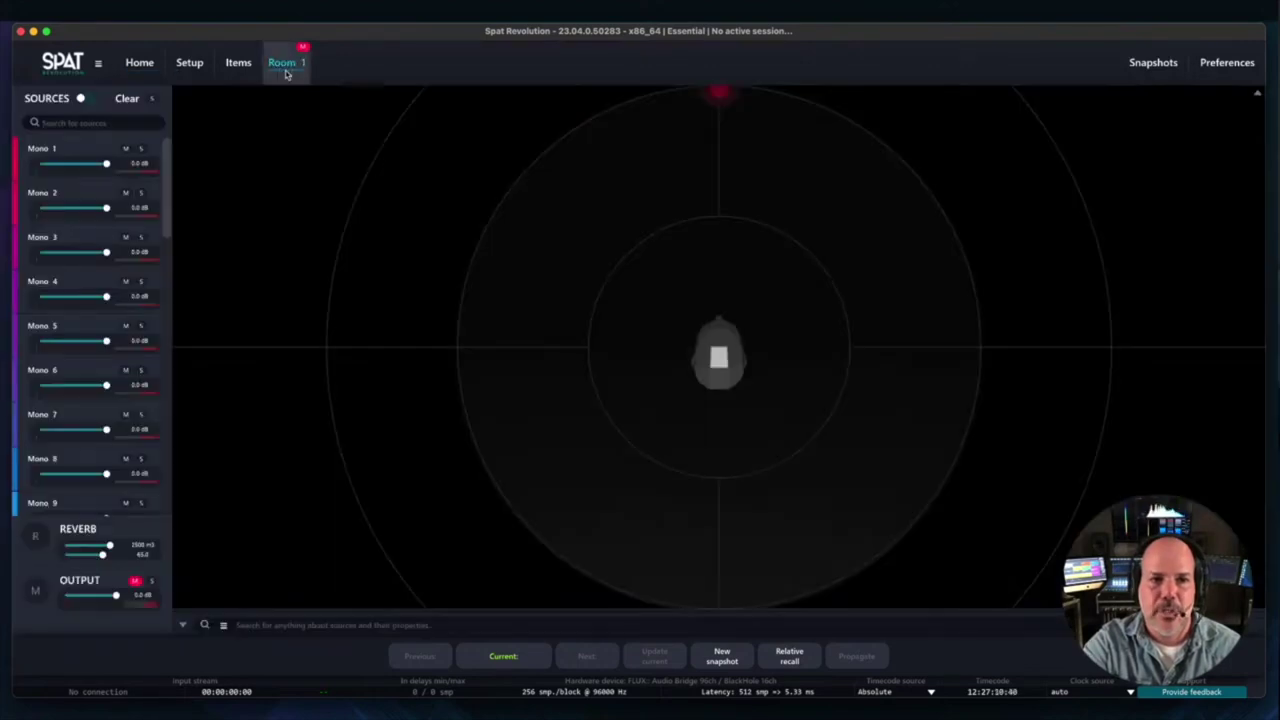
scroll(380, 190, down, 3)
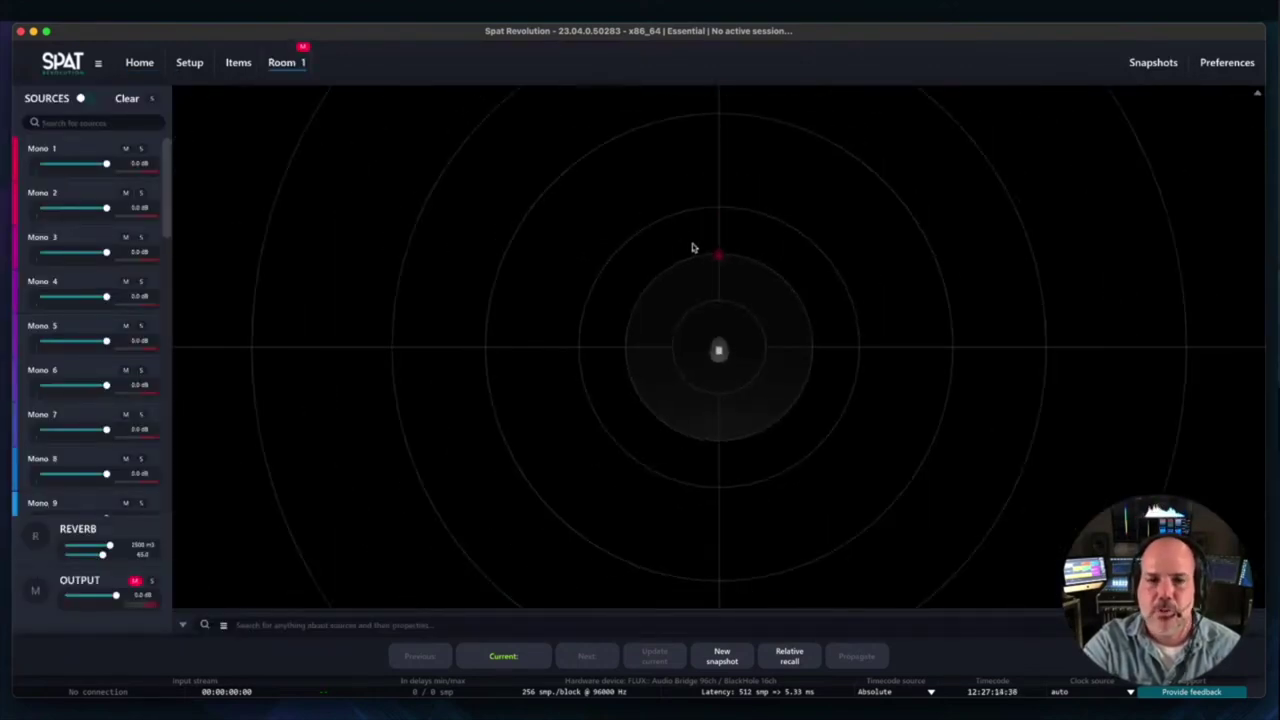
- Rename the binaural room as "Head 1" in the session setup
click(190, 64)
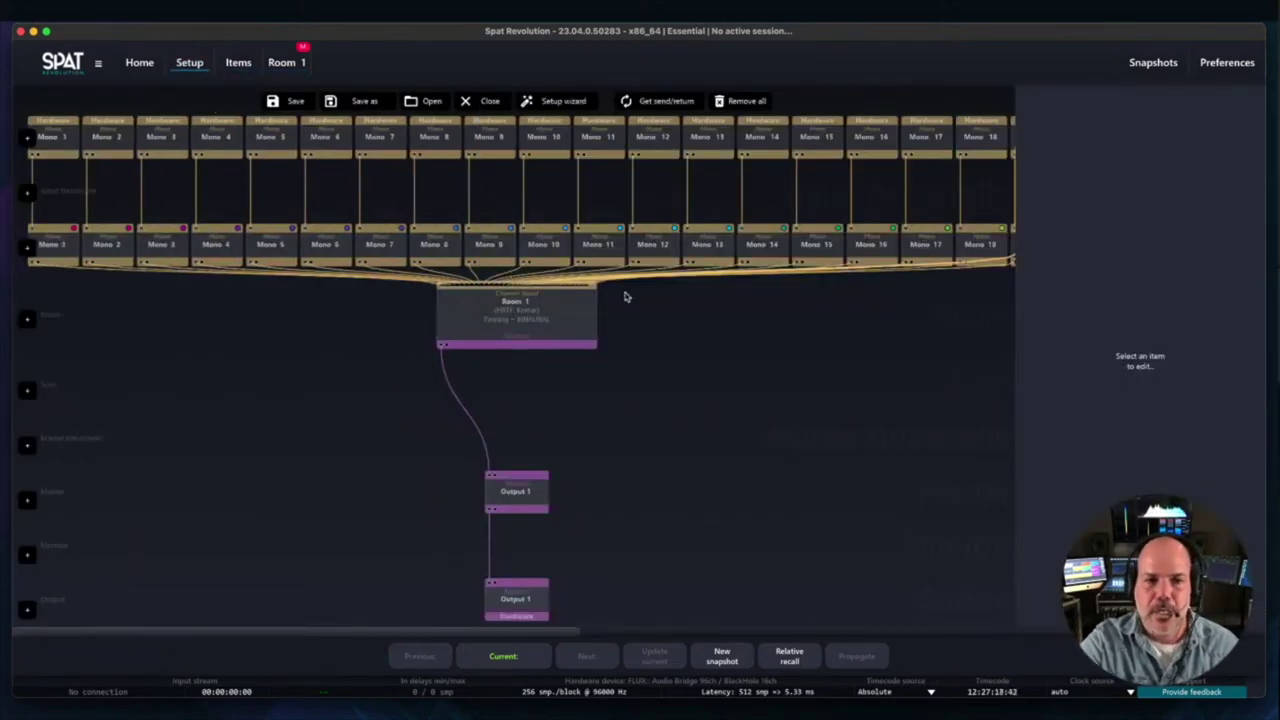
click(556, 328)
click(1150, 256)
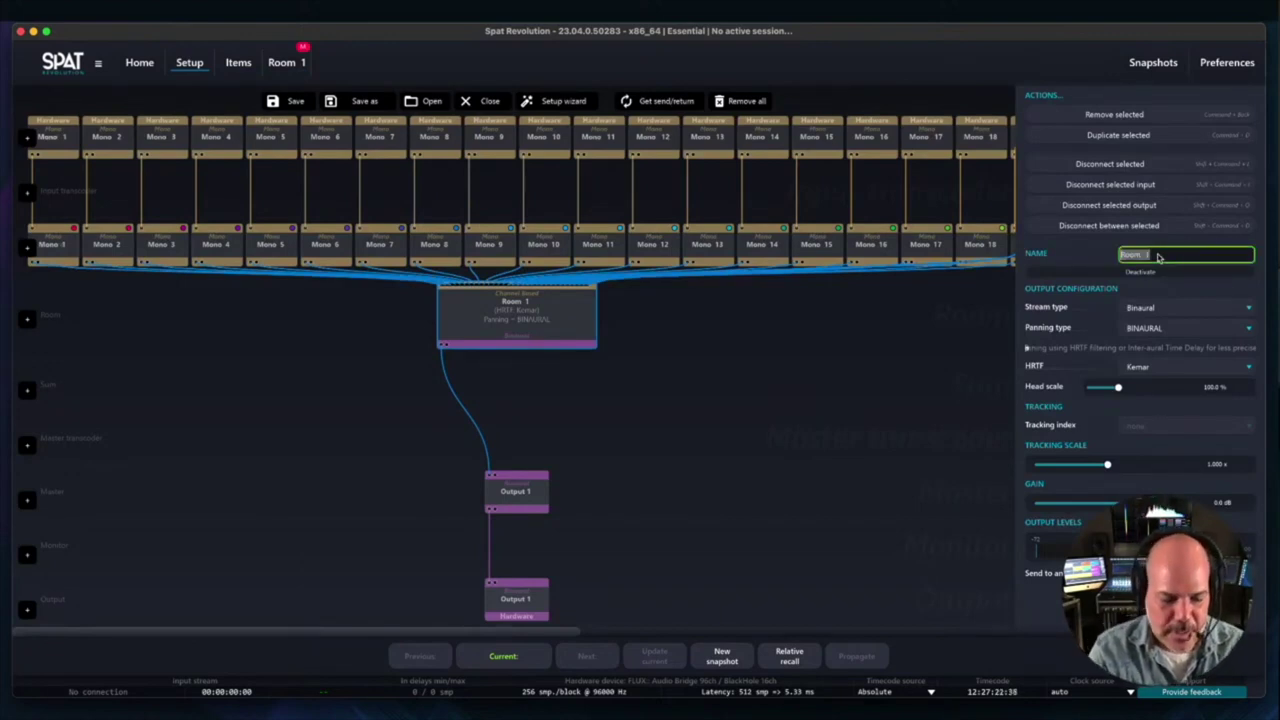
text(Headphone)
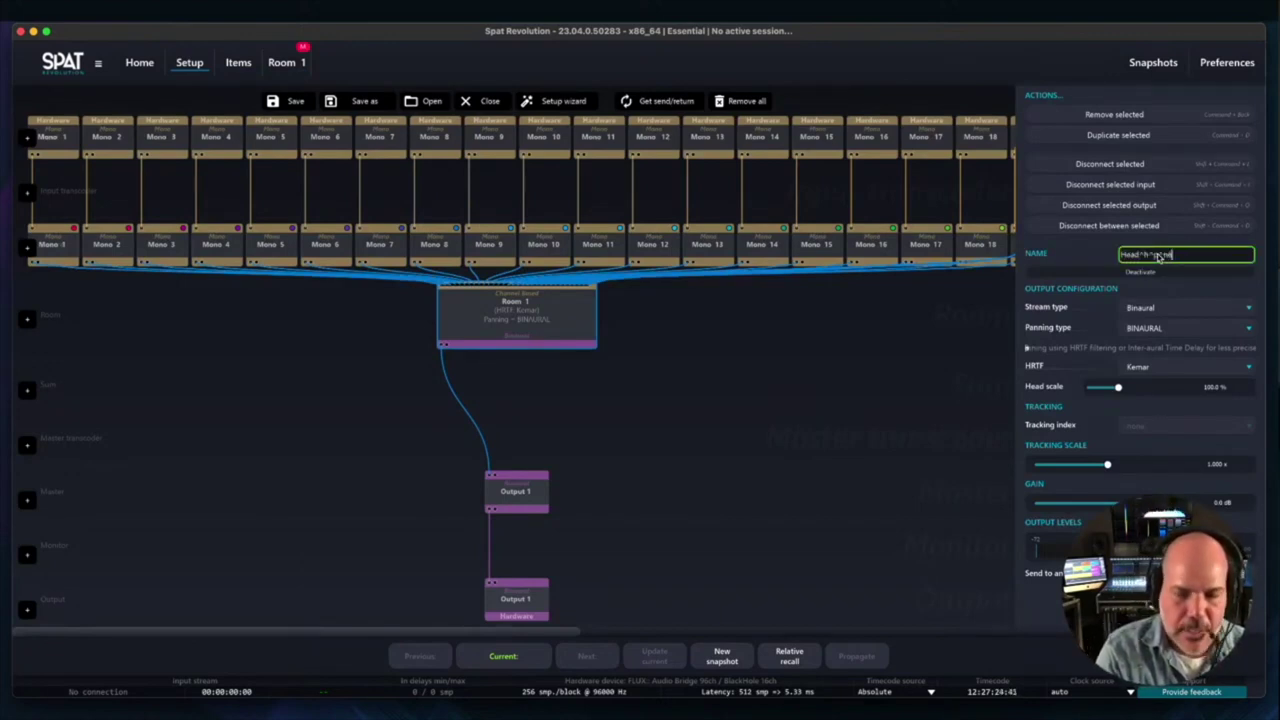
key(BackSpace)
key(BackSpace)
key(BackSpace)
key(BackSpace)
key(BackSpace)
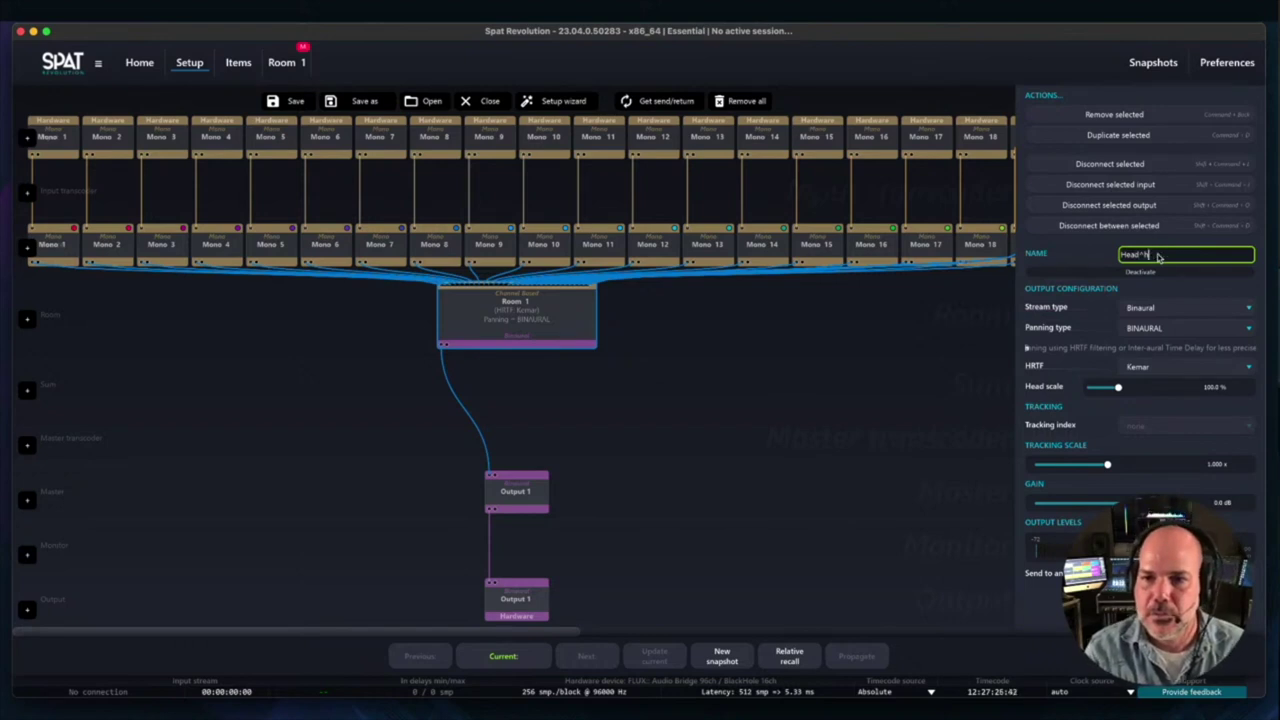
text(^p^H^p^H^p)
key(BackSpace)
key(BackSpace)
key(BackSpace)
key(BackSpace)
key(BackSpace)
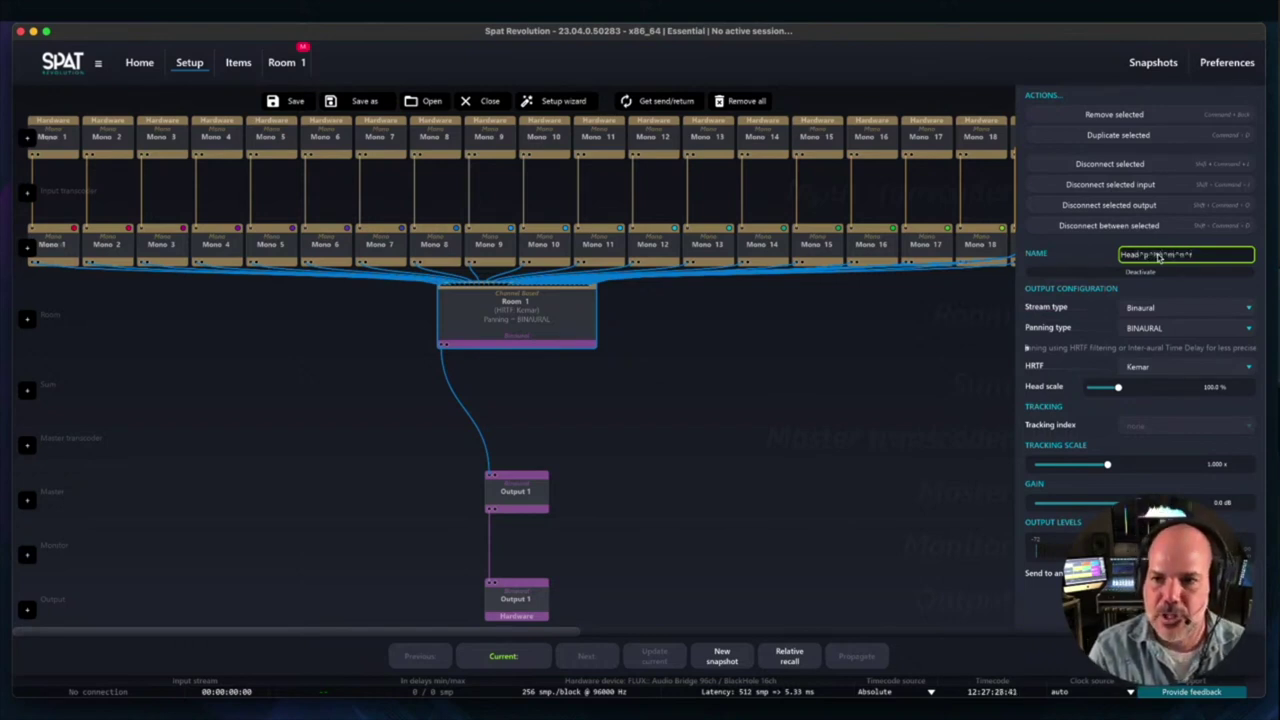
key(BackSpace)
key(BackSpace)
key(BackSpace)
key(BackSpace)
key(BackSpace)
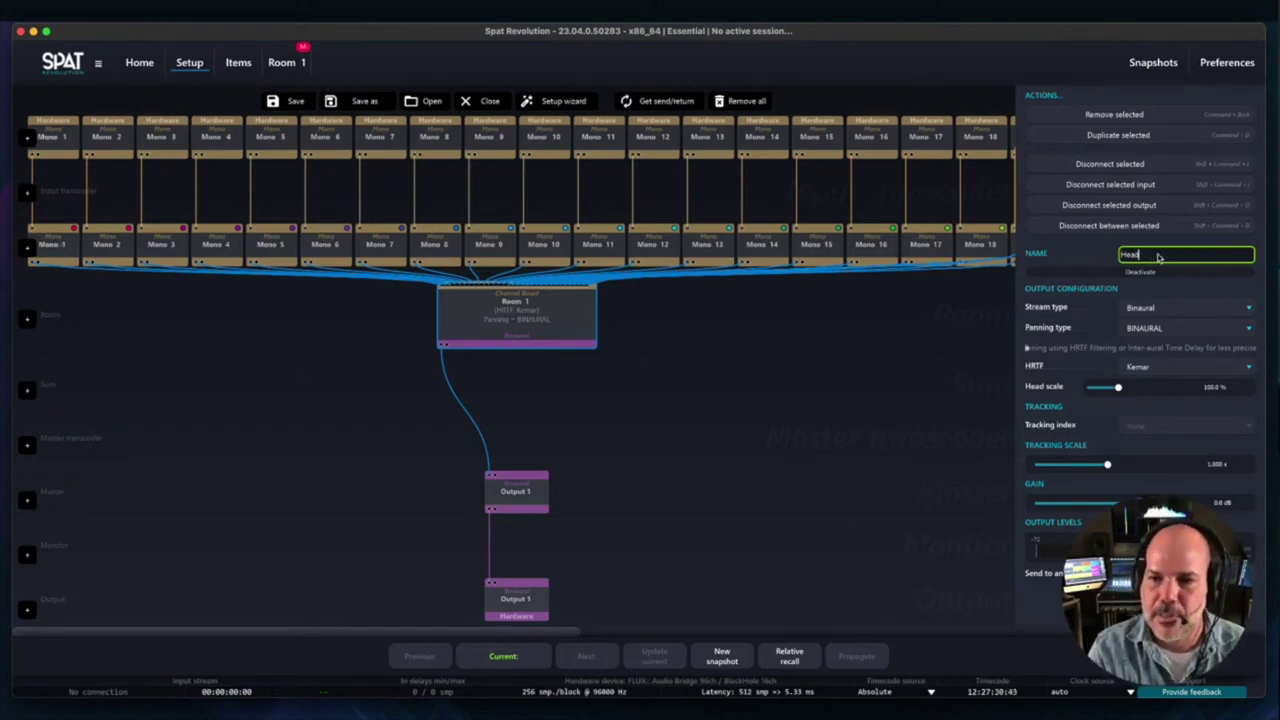
text(1)
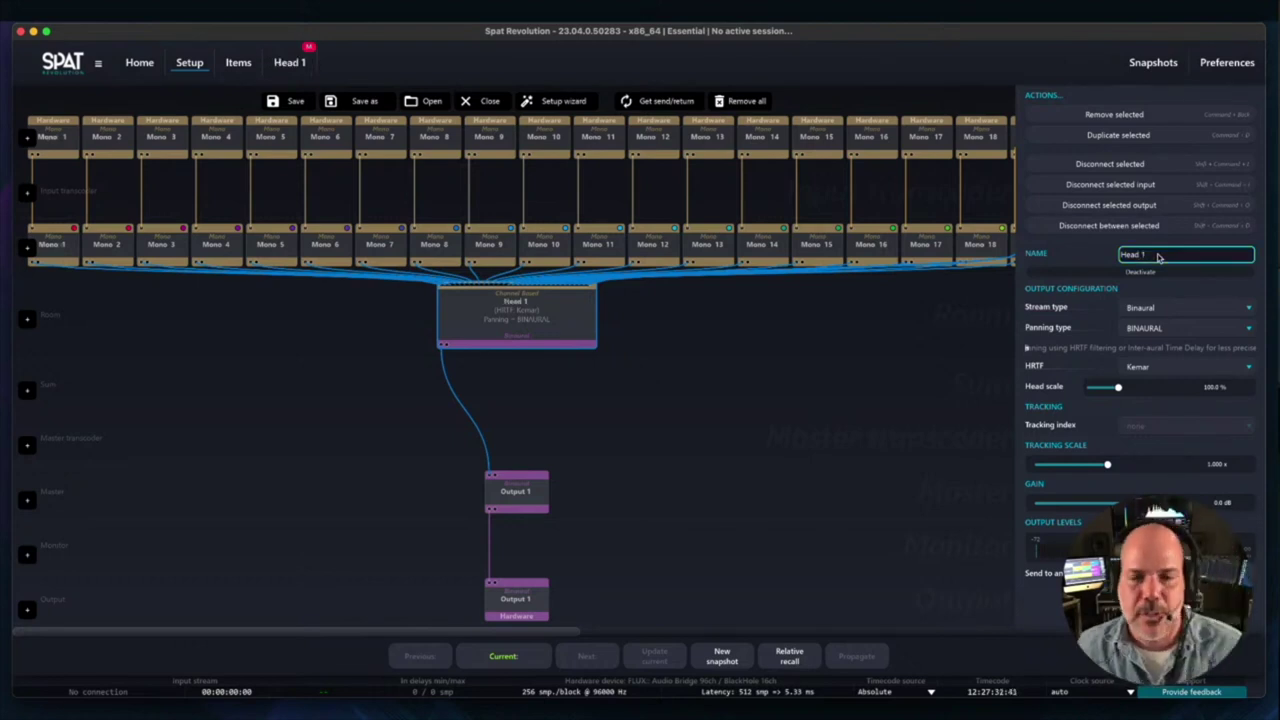
key(Return)
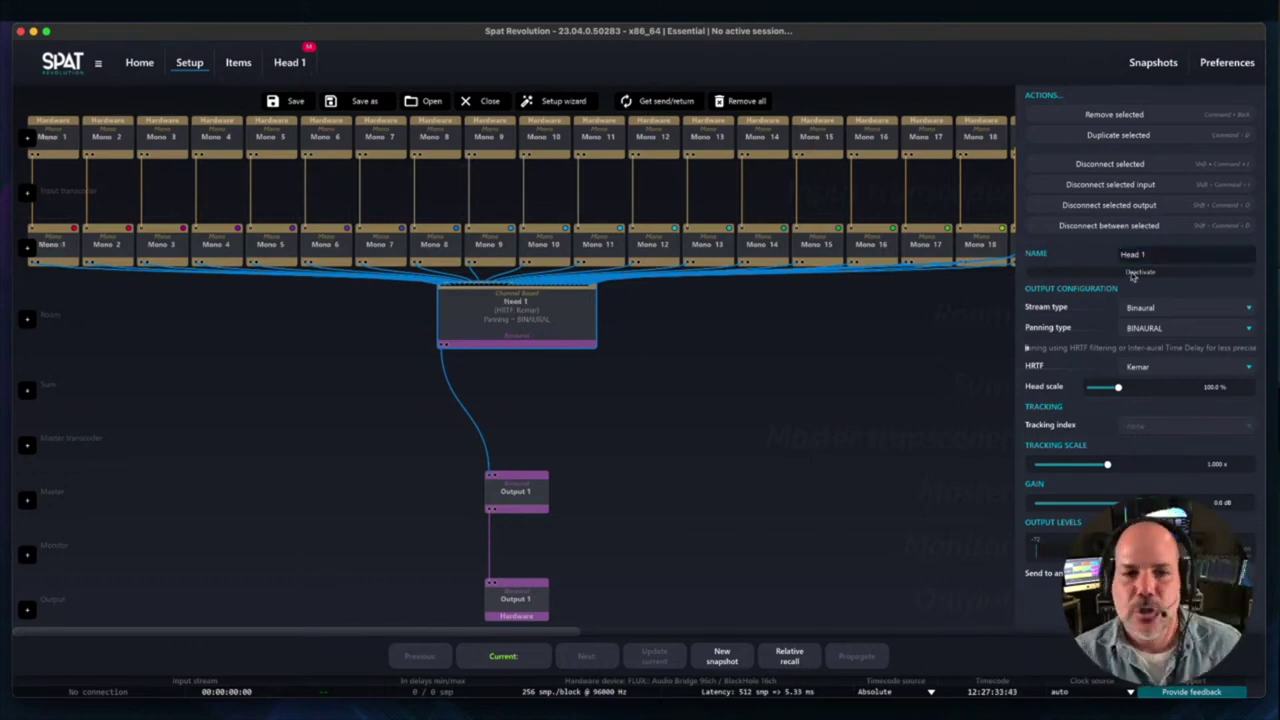
- View the Head 1 room, open the preferences and reset the first OSC connection to None
click(290, 63)
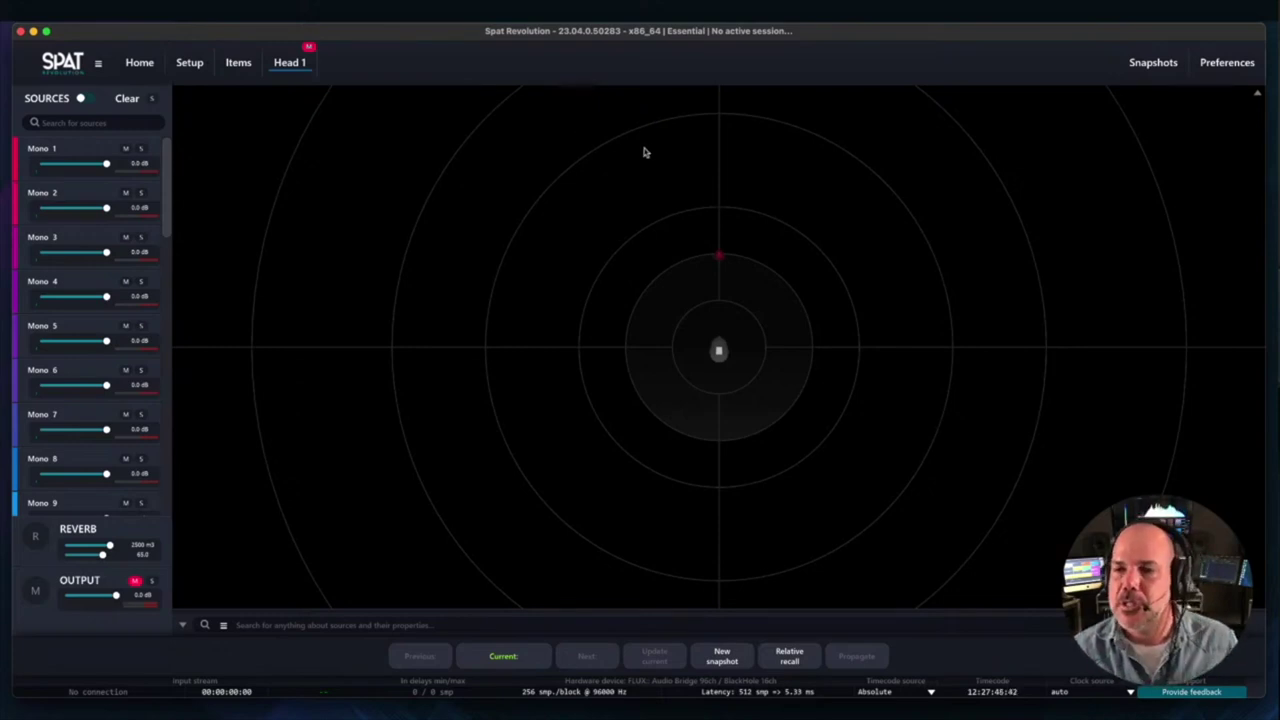
click(1241, 79)
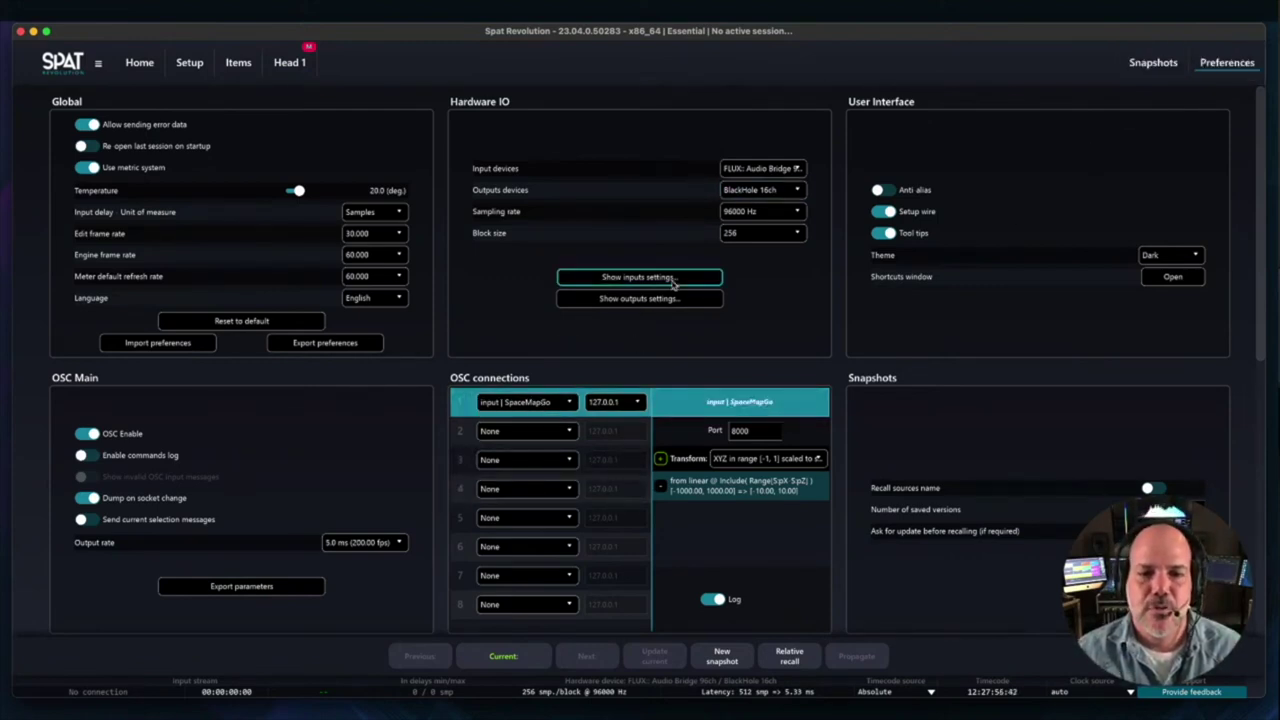
click(527, 410)
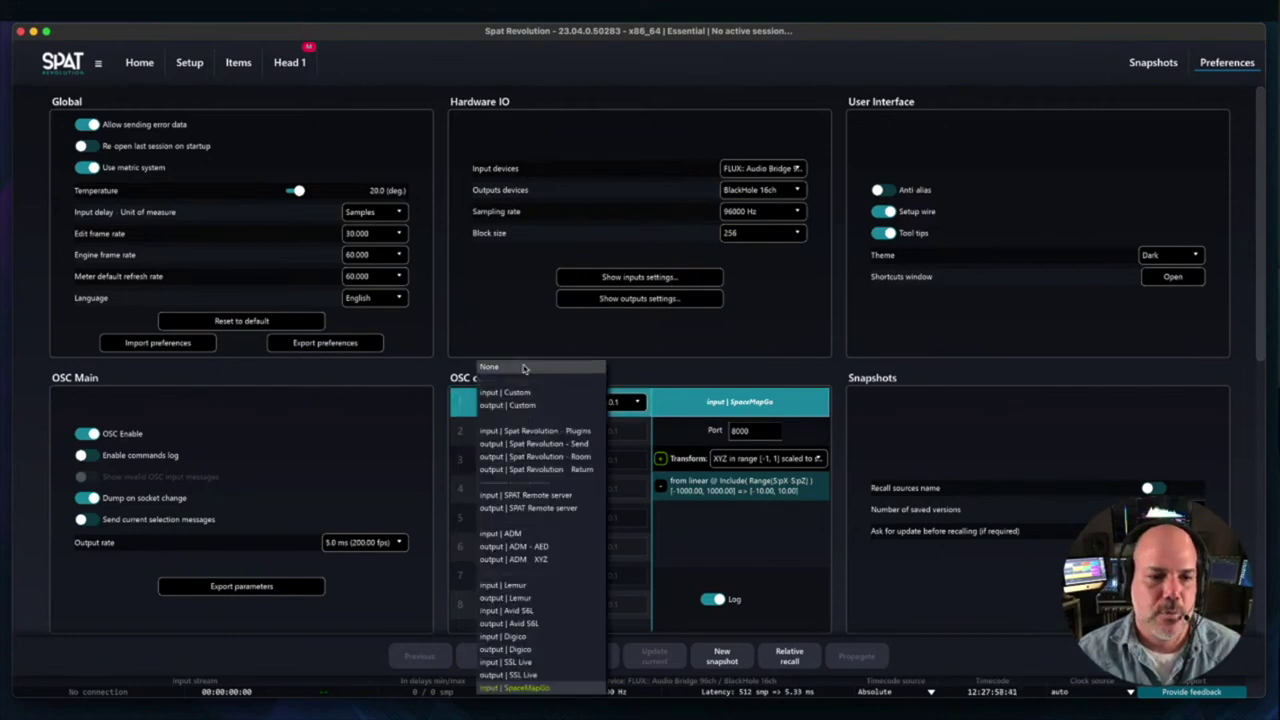
click(523, 370)
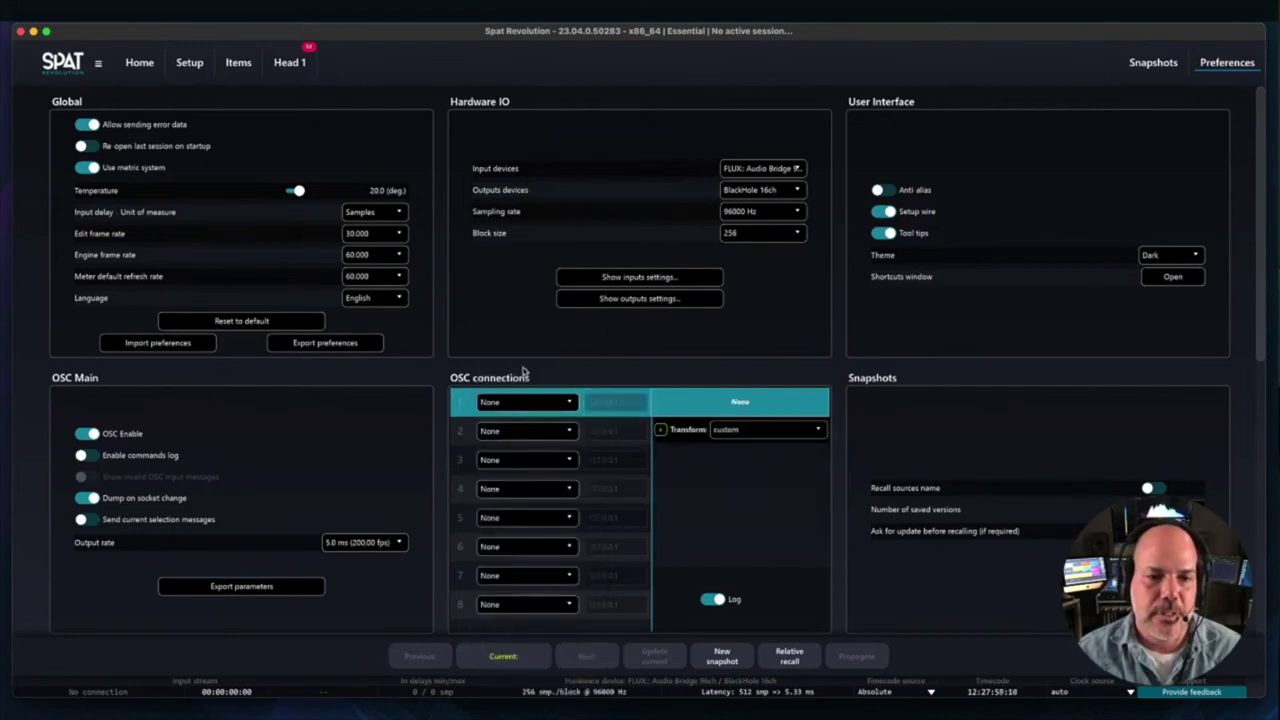
- Check the available hardware input and output devices and look through the remaining preference sections
click(798, 170)
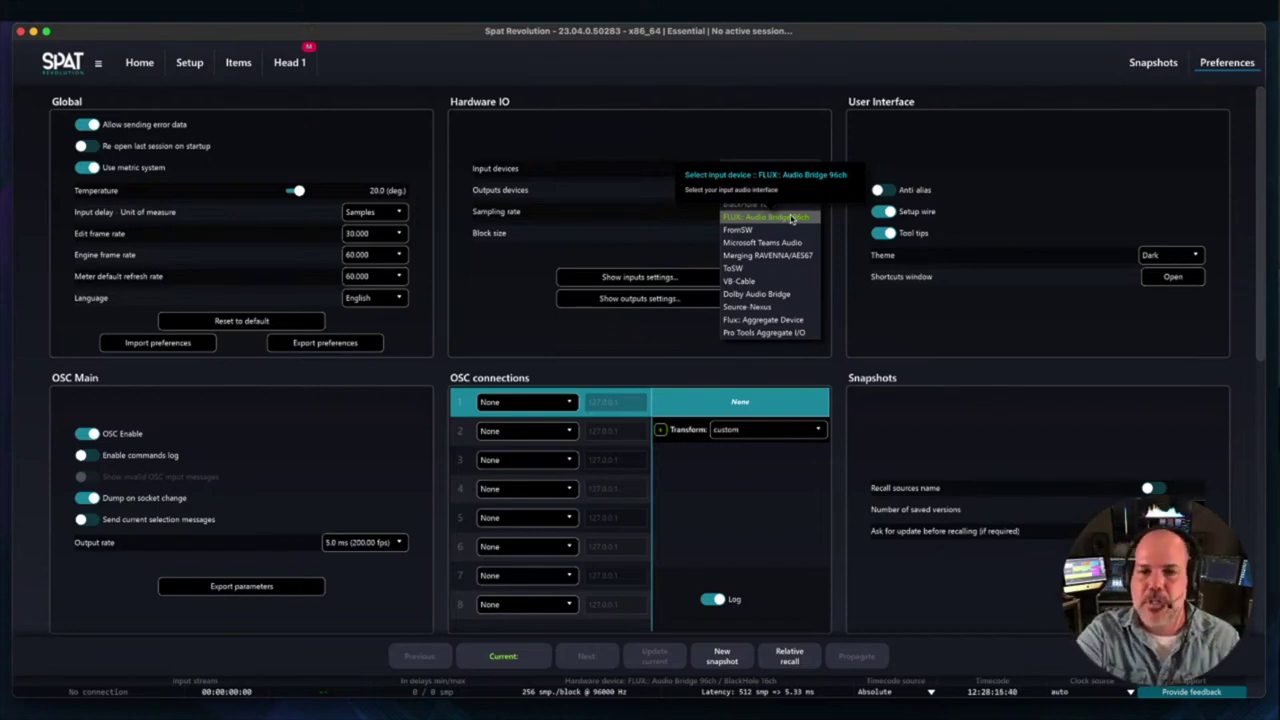
click(812, 211)
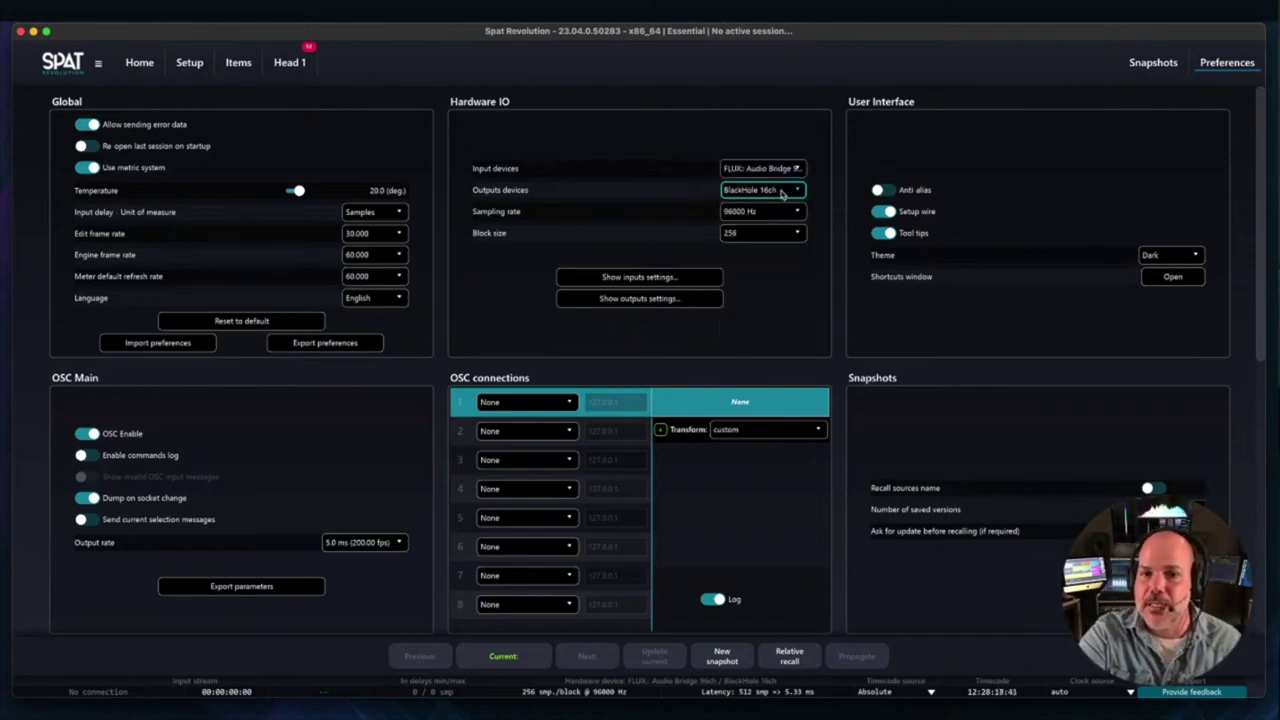
click(786, 190)
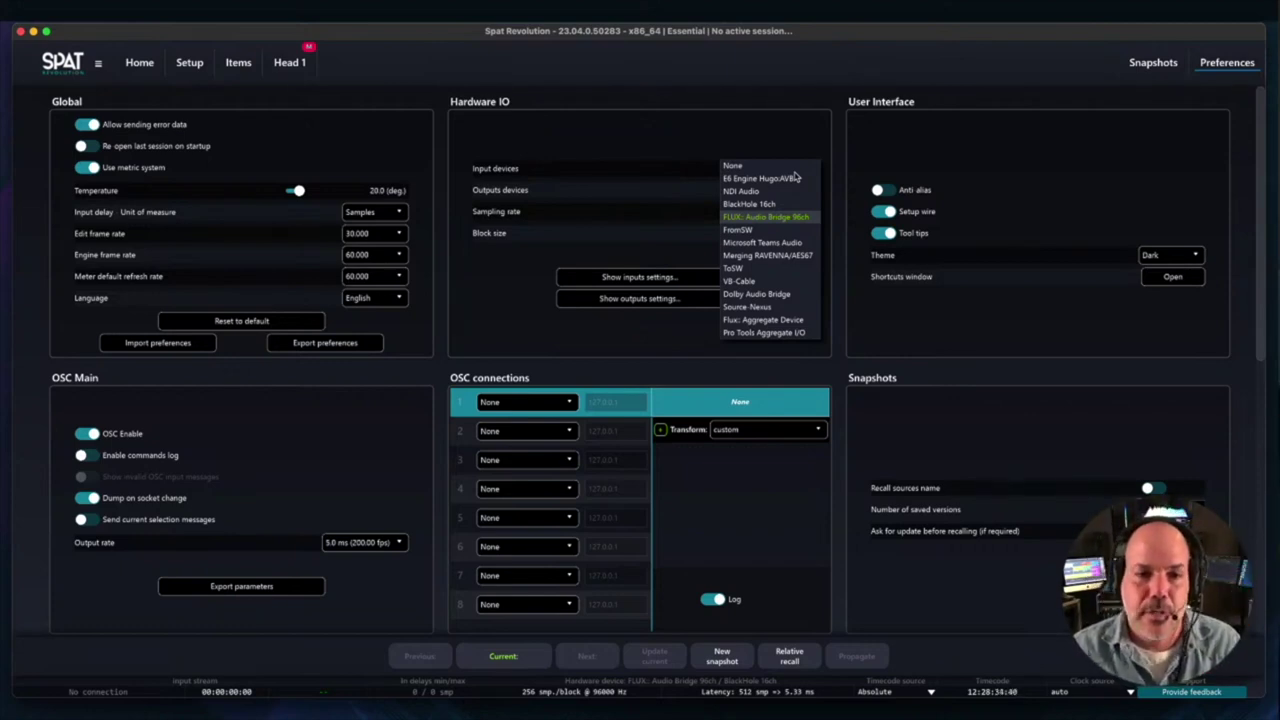
click(843, 165)
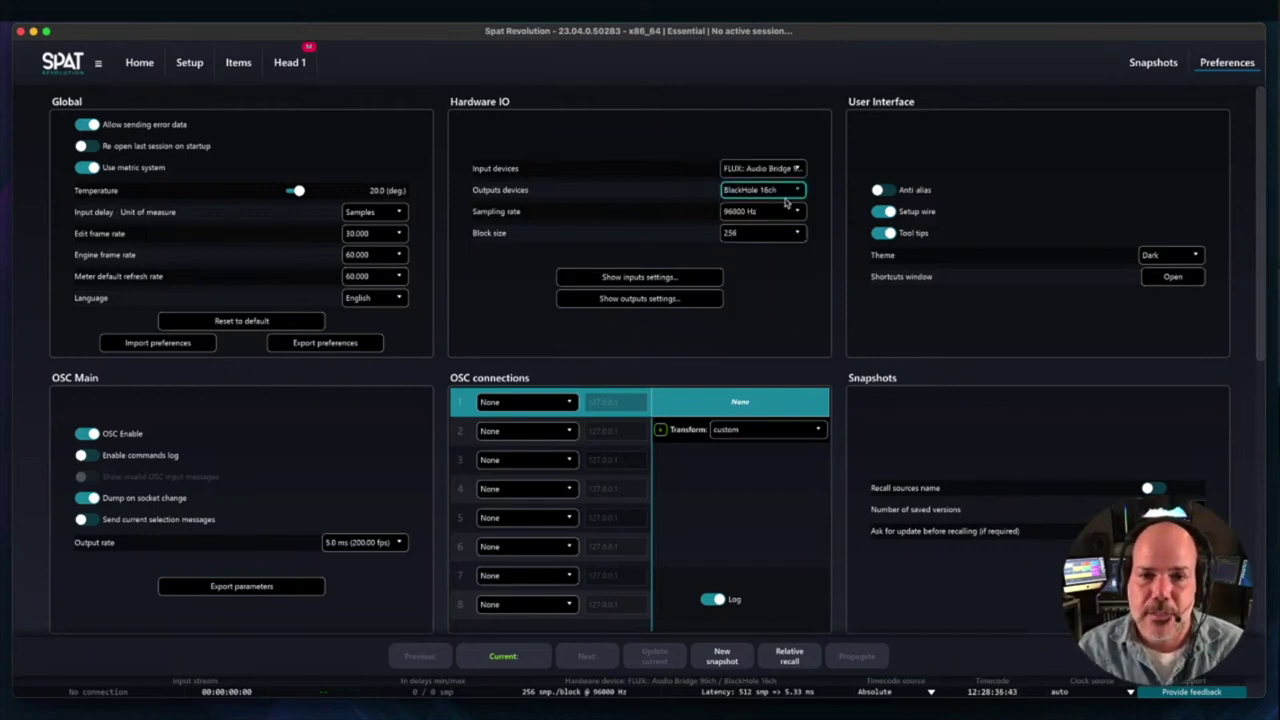
click(795, 190)
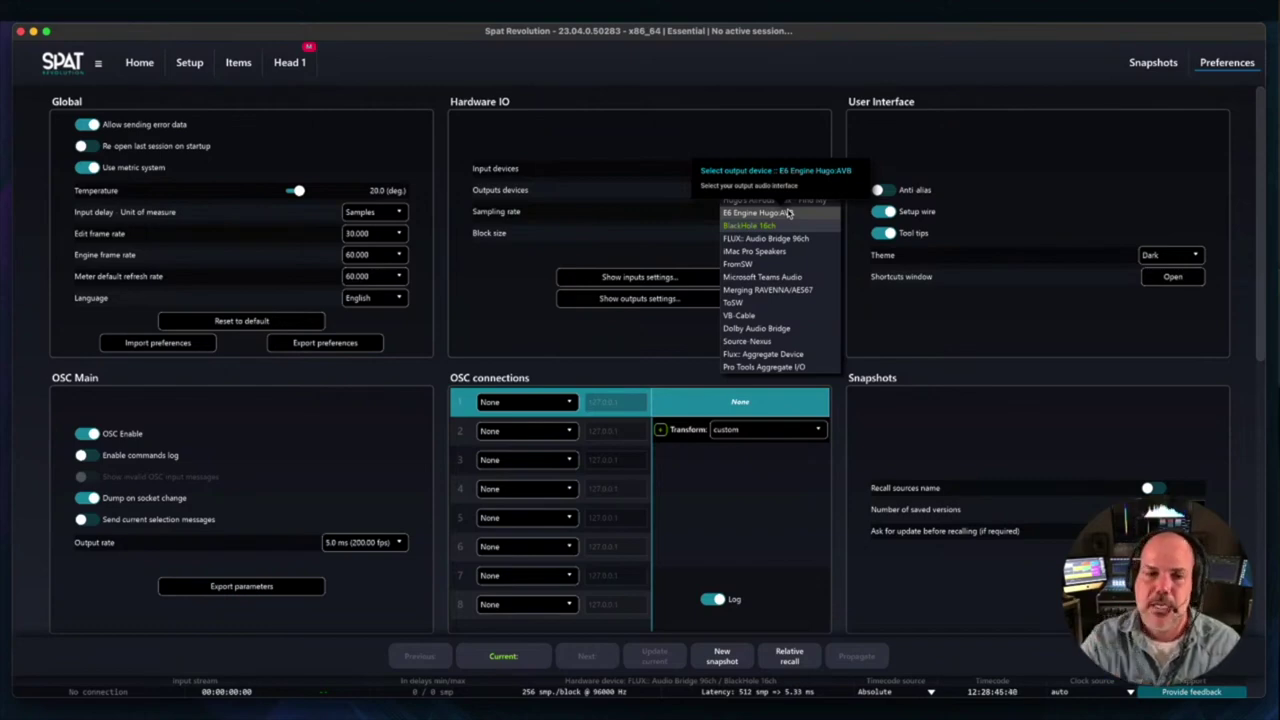
scroll(832, 155, down, 6)
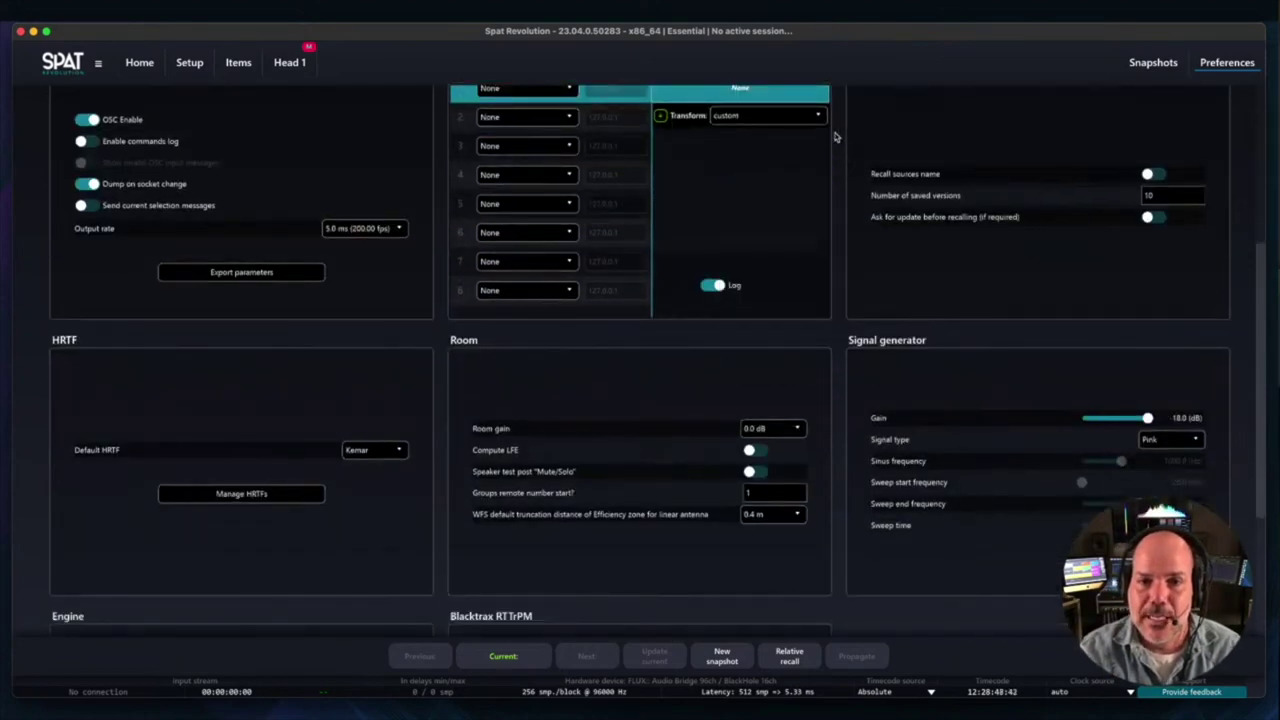
scroll(836, 137, down, 5)
scroll(836, 137, up, 10)
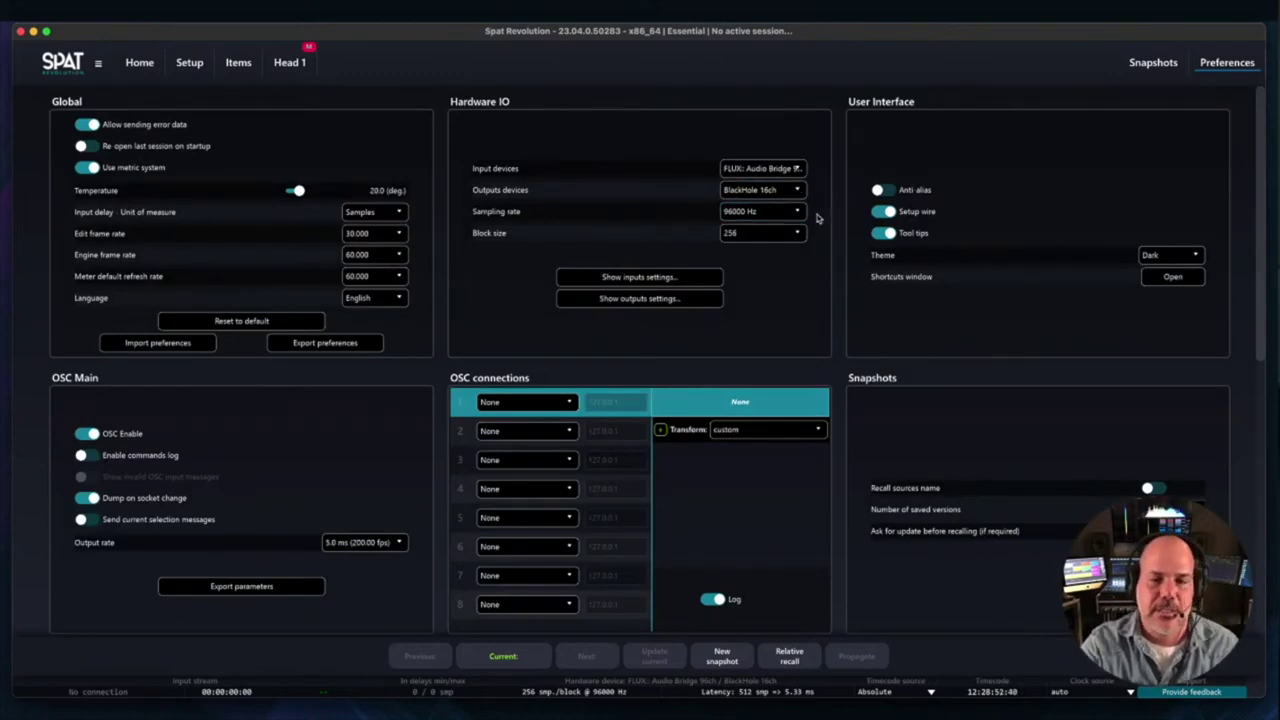
- Set the first OSC connection to the input | SpaceMapGo preset and check its available IP addresses
scroll(777, 285, down, 2)
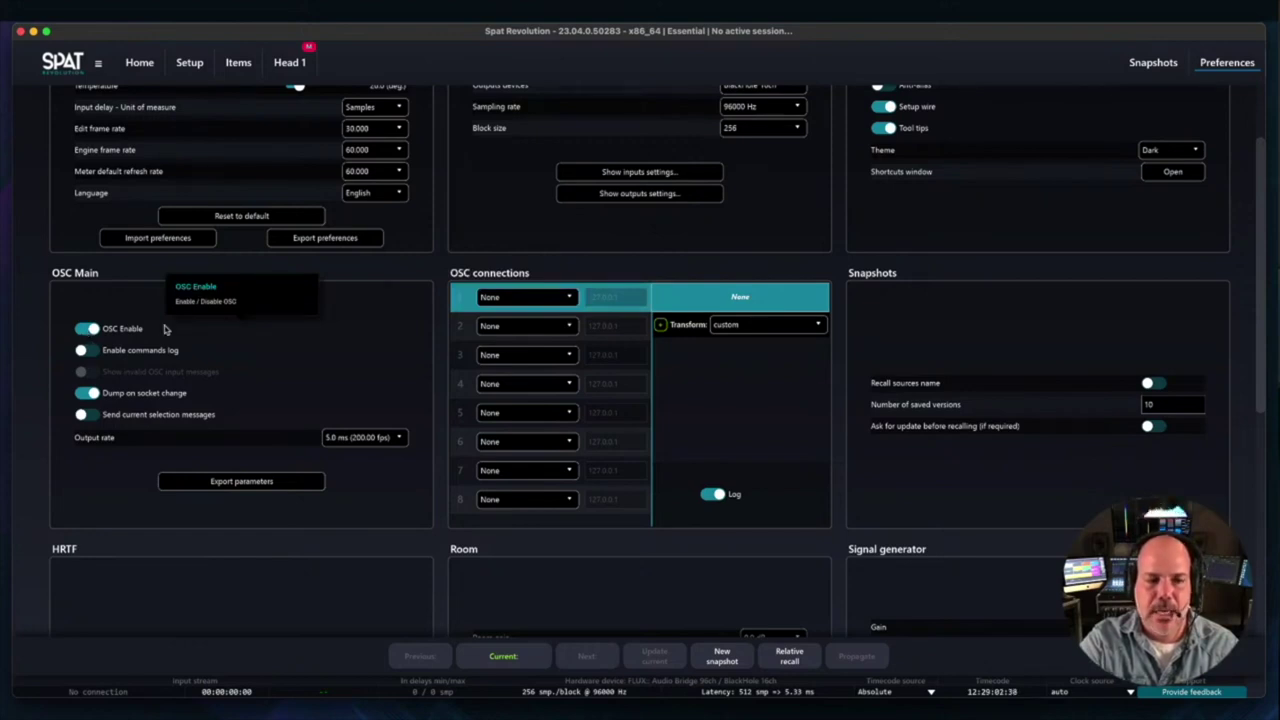
click(505, 298)
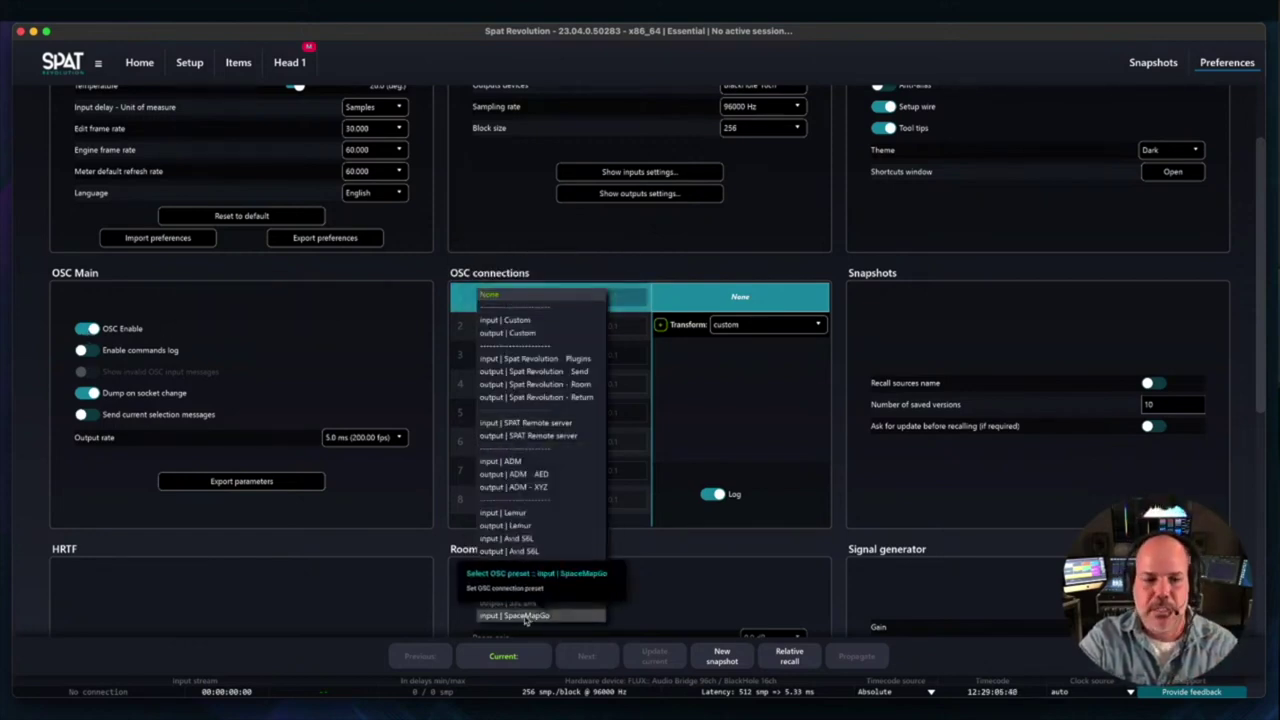
click(525, 616)
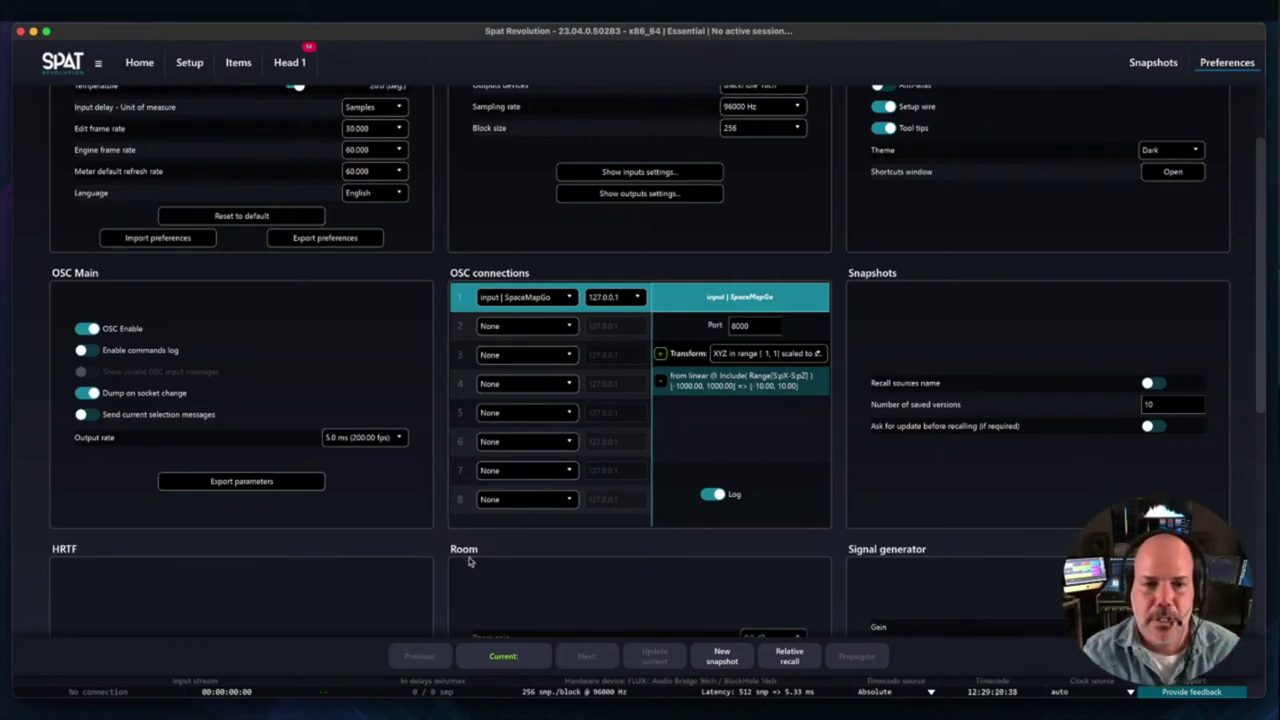
click(637, 297)
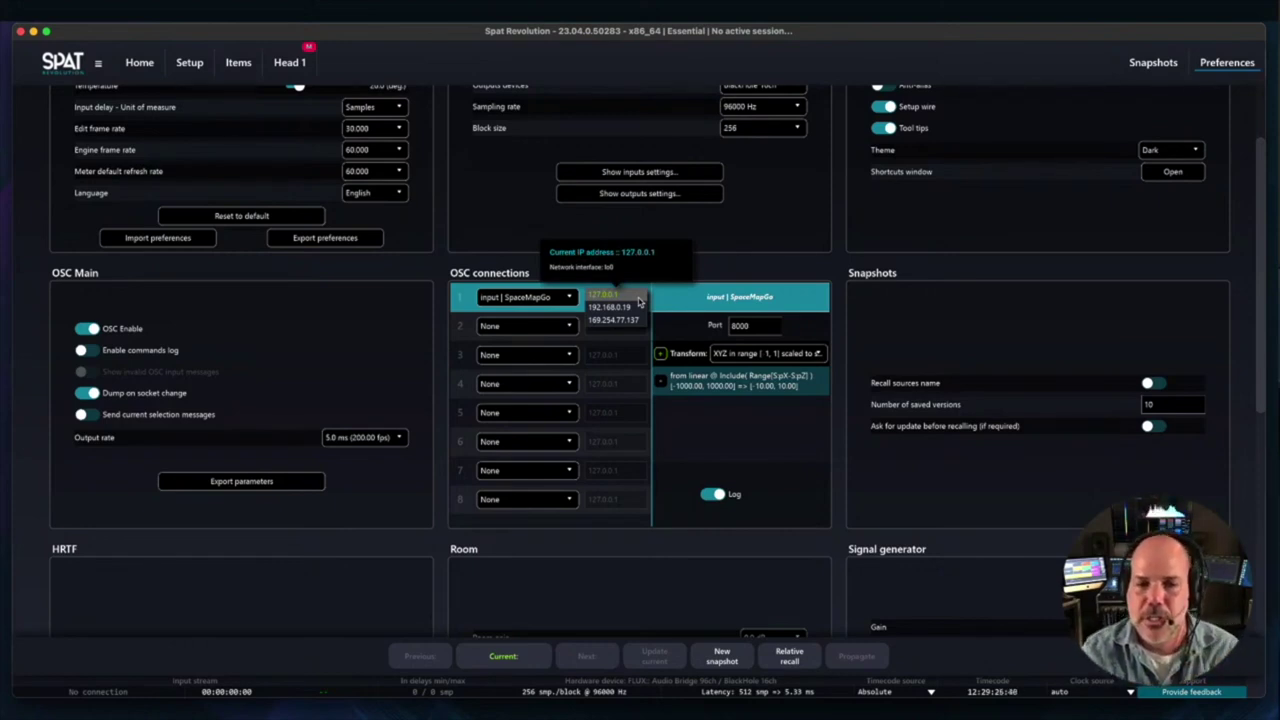
click(723, 448)
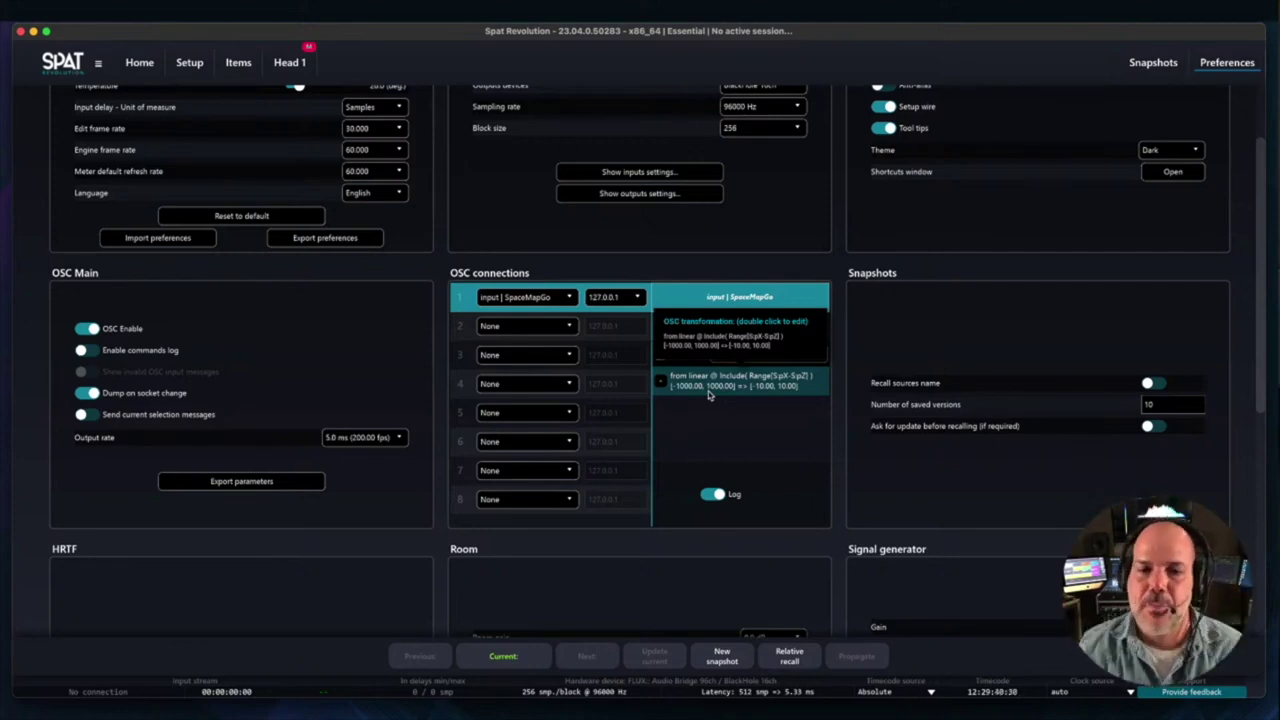
- Examine the SpaceMapGo connection's OSC transform, particularly its output minimum and maximum, and close its editor
double_click(763, 393)
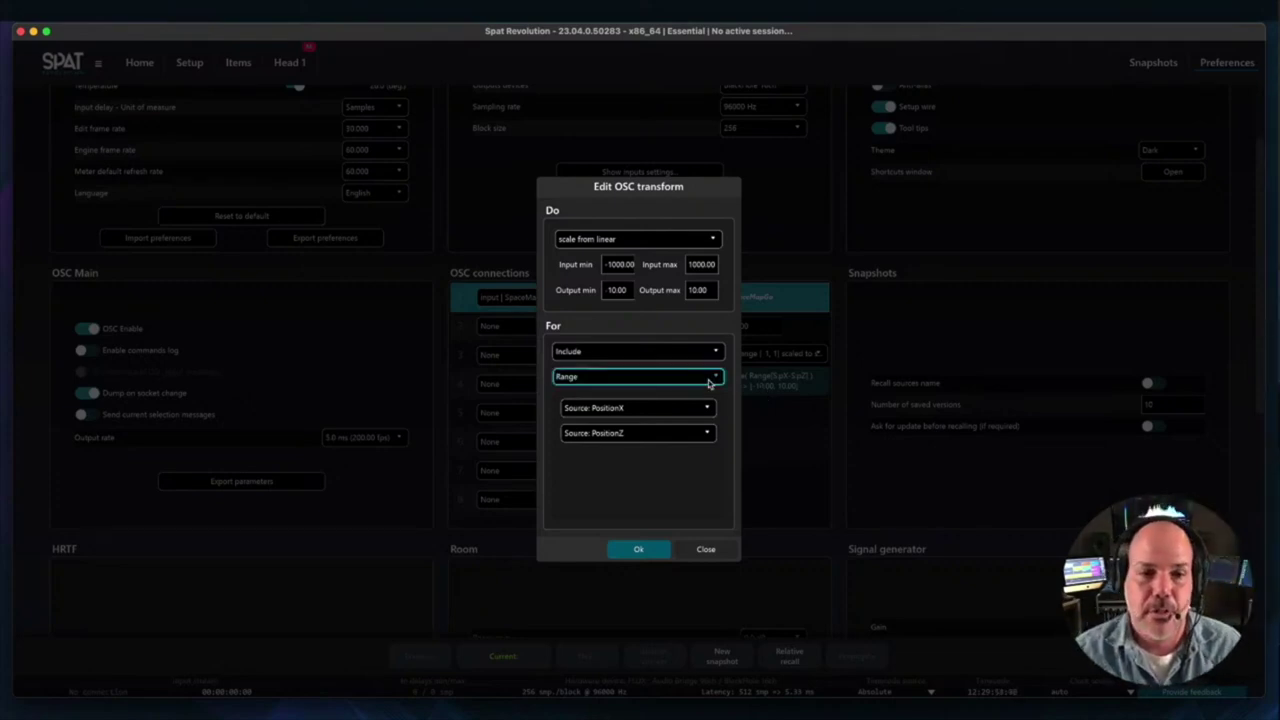
click(617, 290)
double_click(617, 290)
click(700, 290)
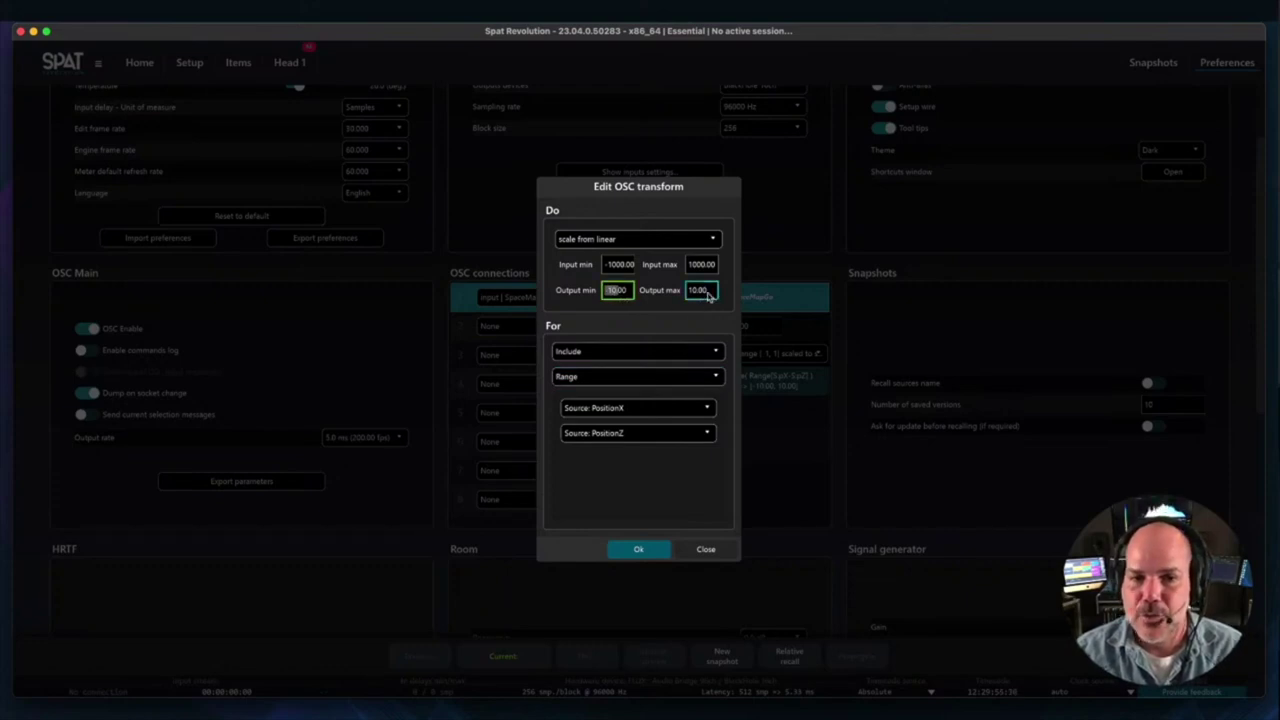
double_click(700, 290)
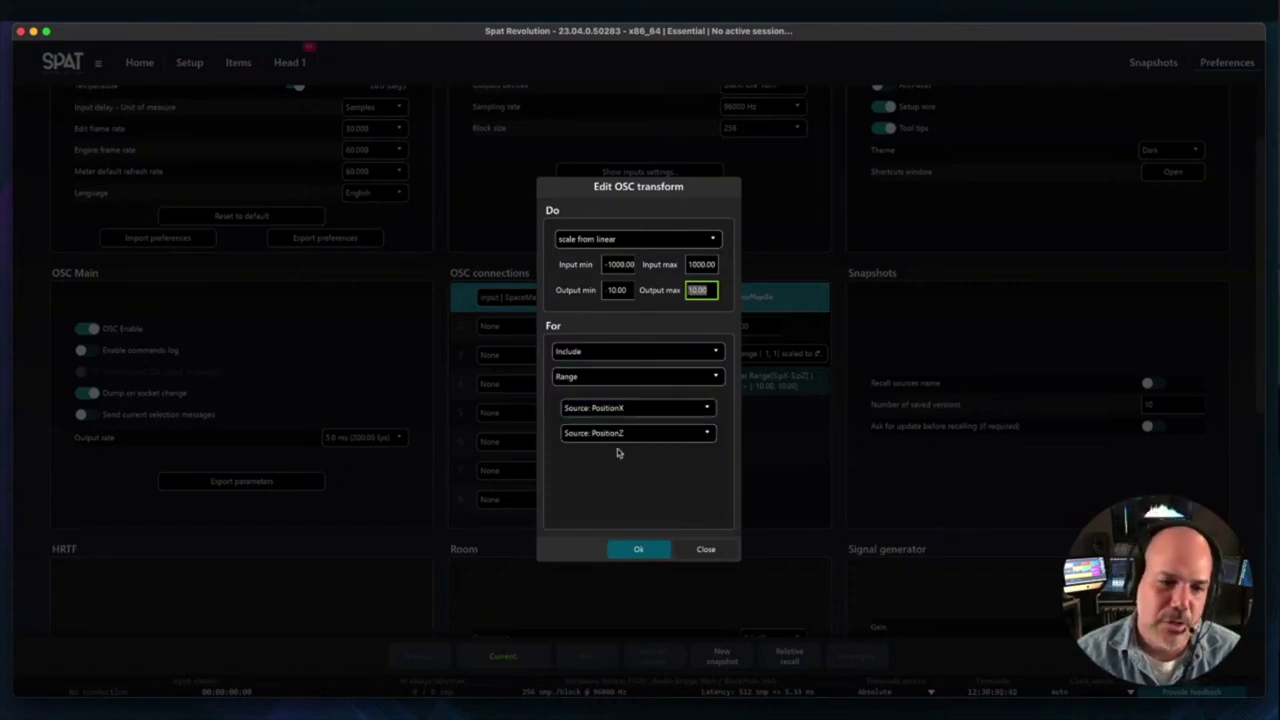
text(50)
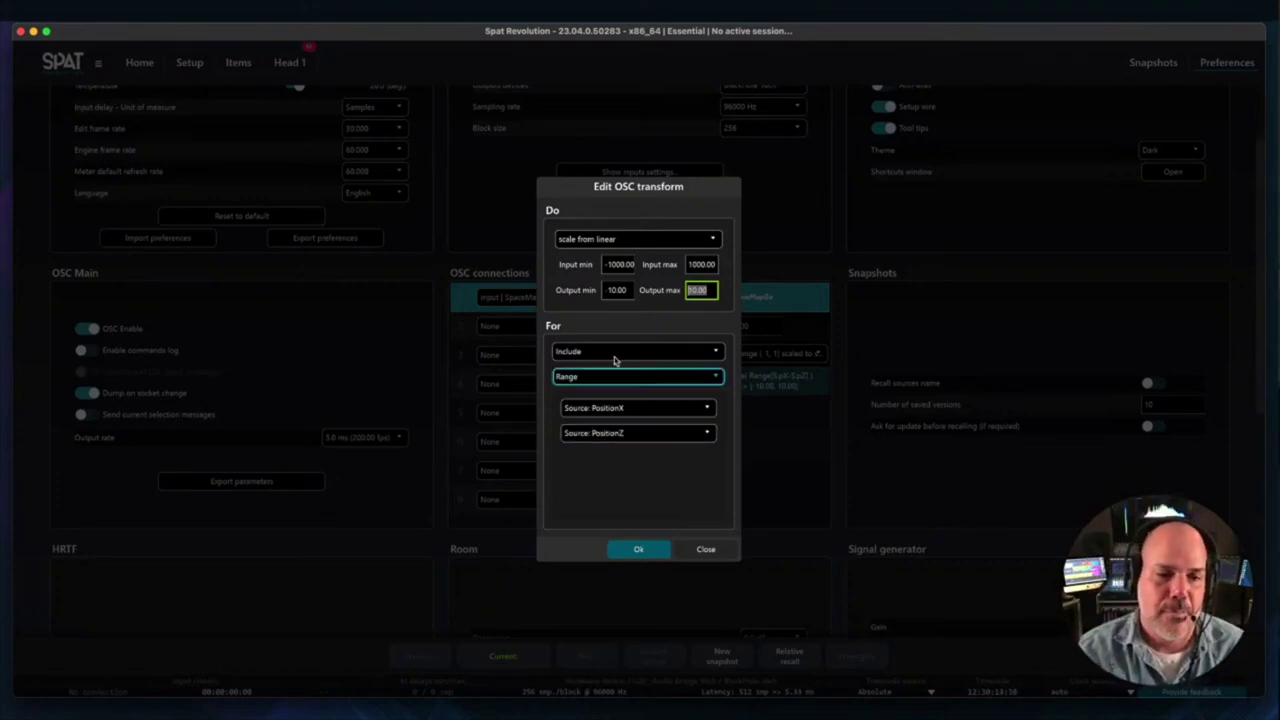
click(640, 550)
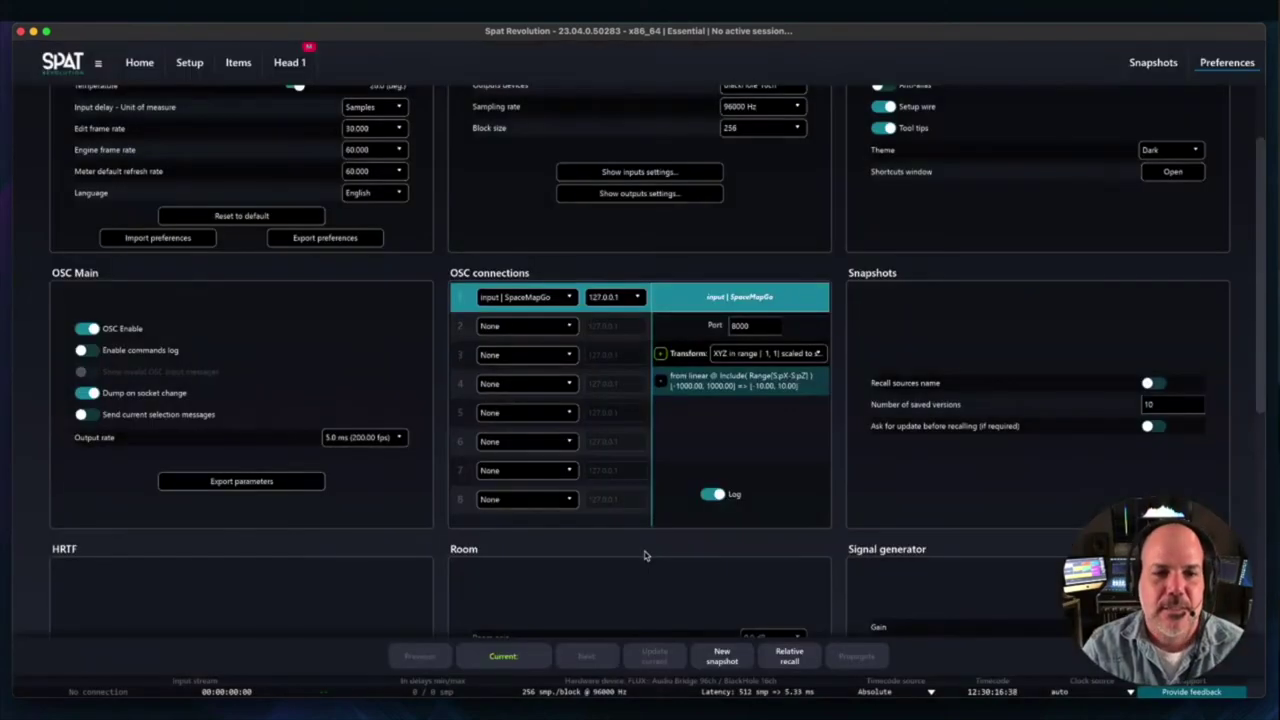
- Return to the Head 1 room and switch to Spacemap Go's external device connection settings
click(296, 79)
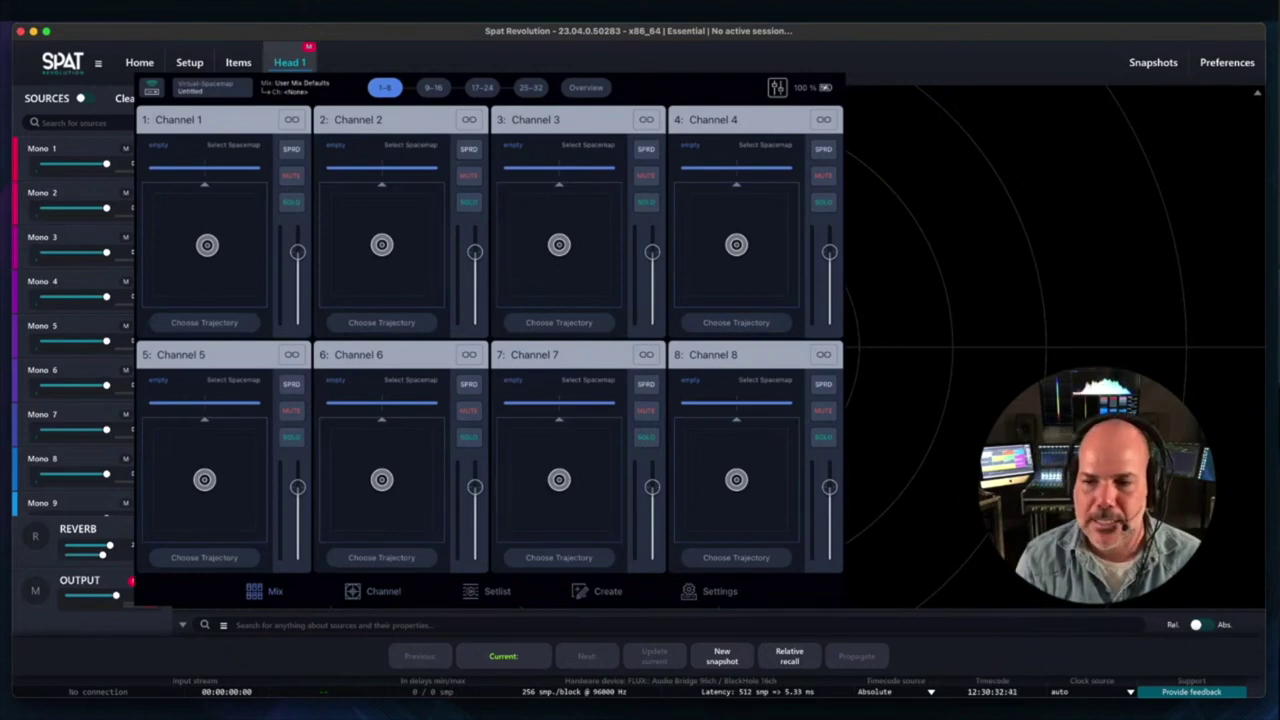
click(720, 591)
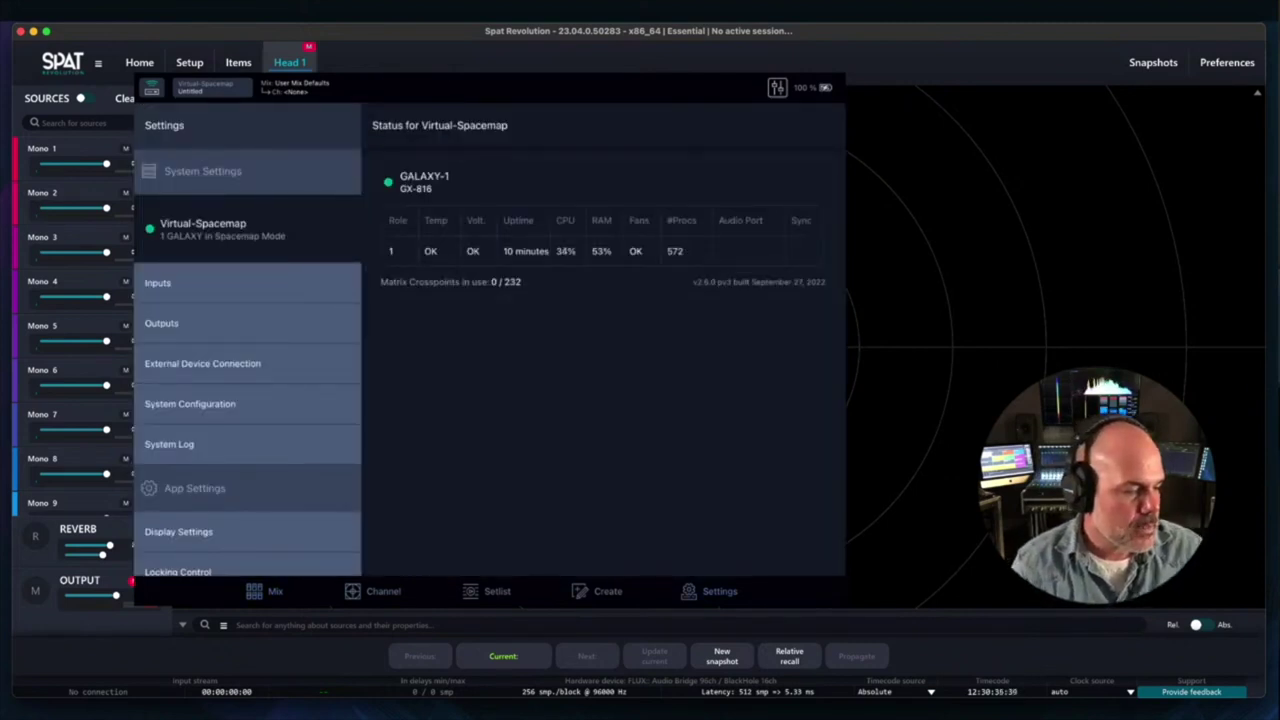
click(161, 323)
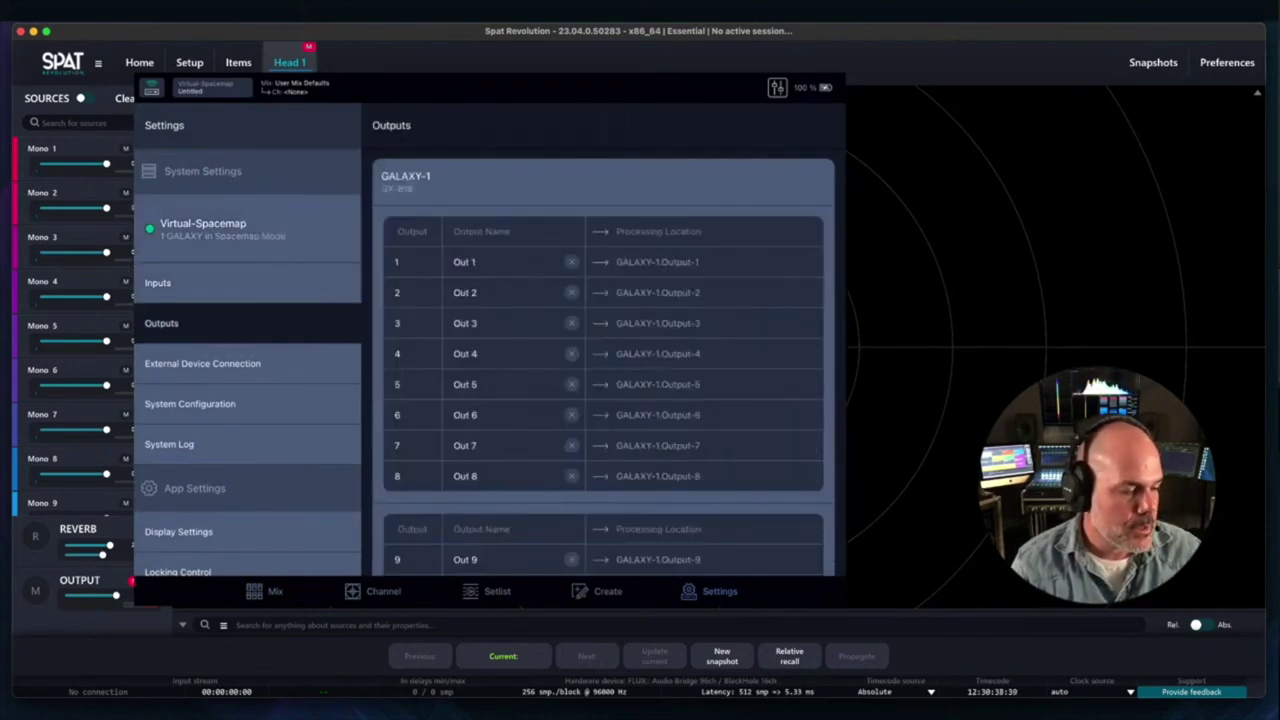
click(202, 363)
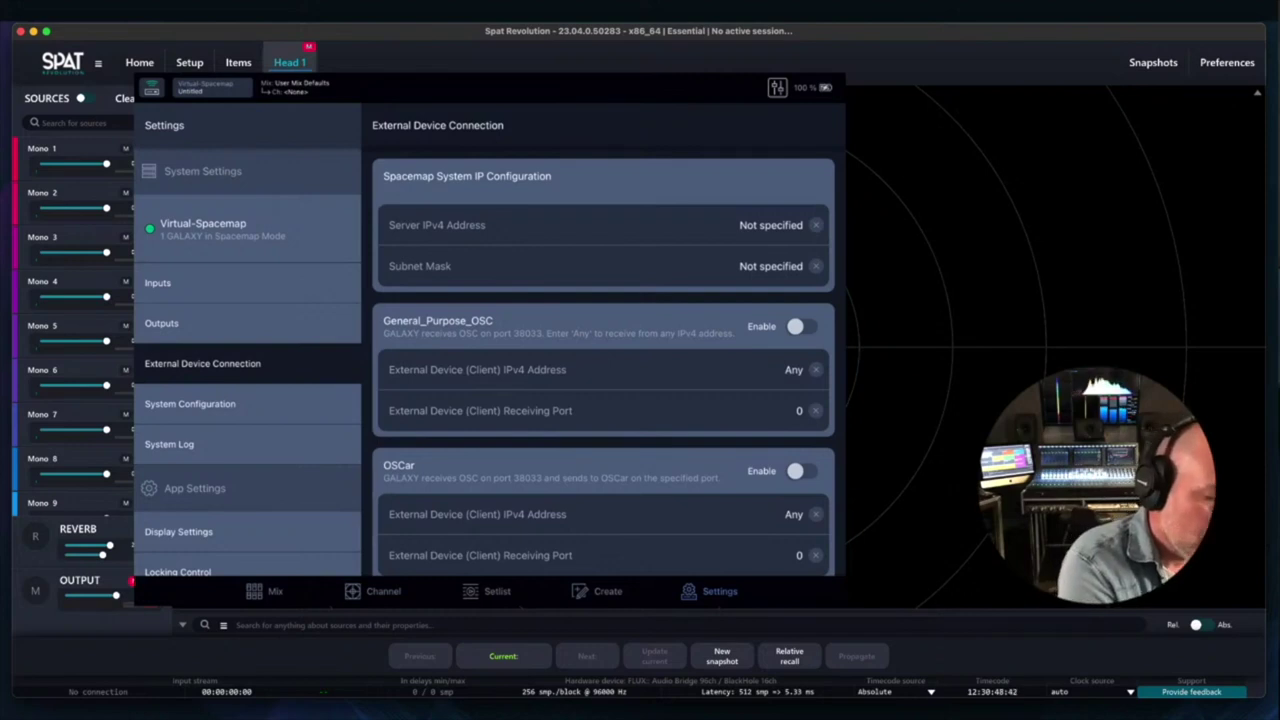
- Set the General_Purpose_OSC external device IPv4 address to 127.0.0.1
click(793, 369)
text(1)
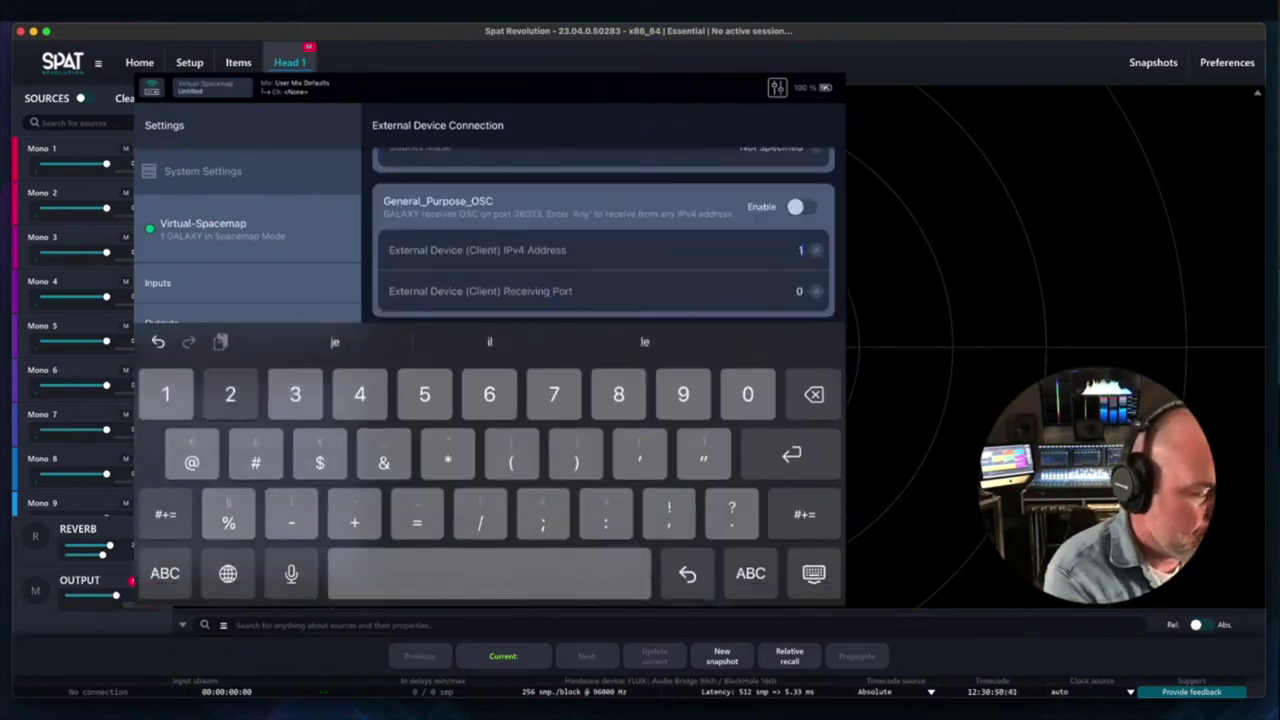
text(27.0.0)
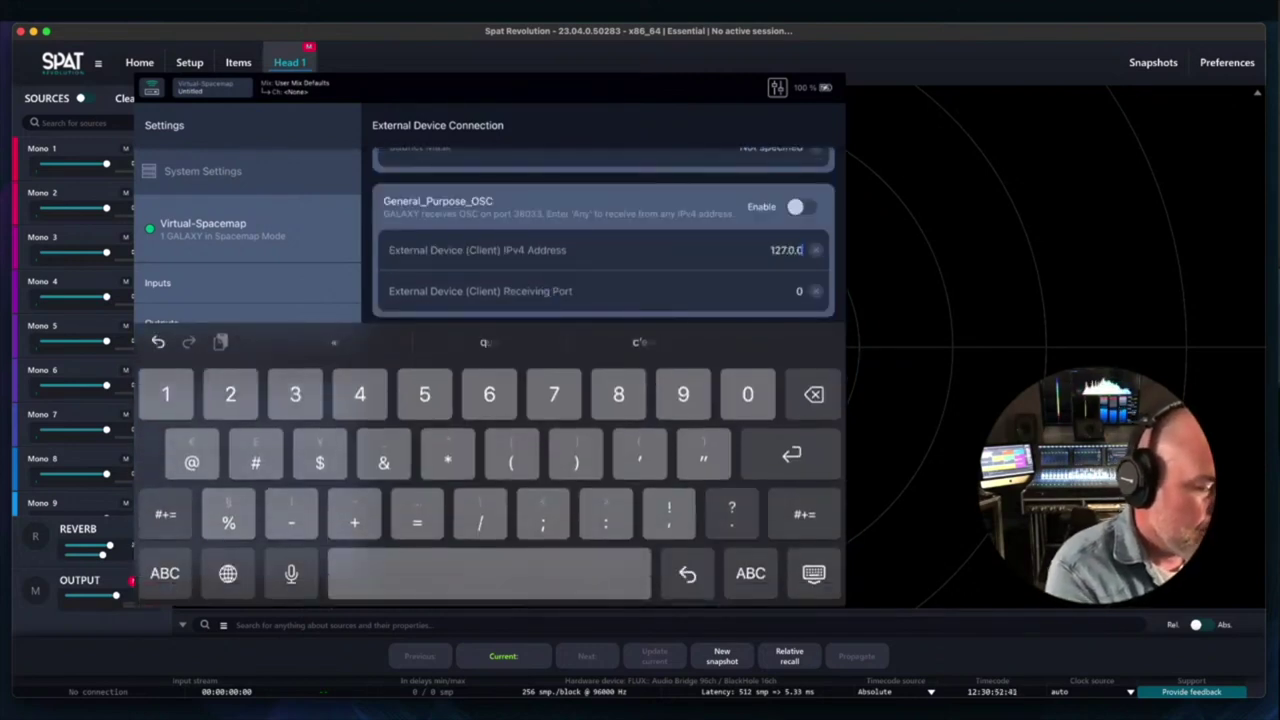
text(.1)
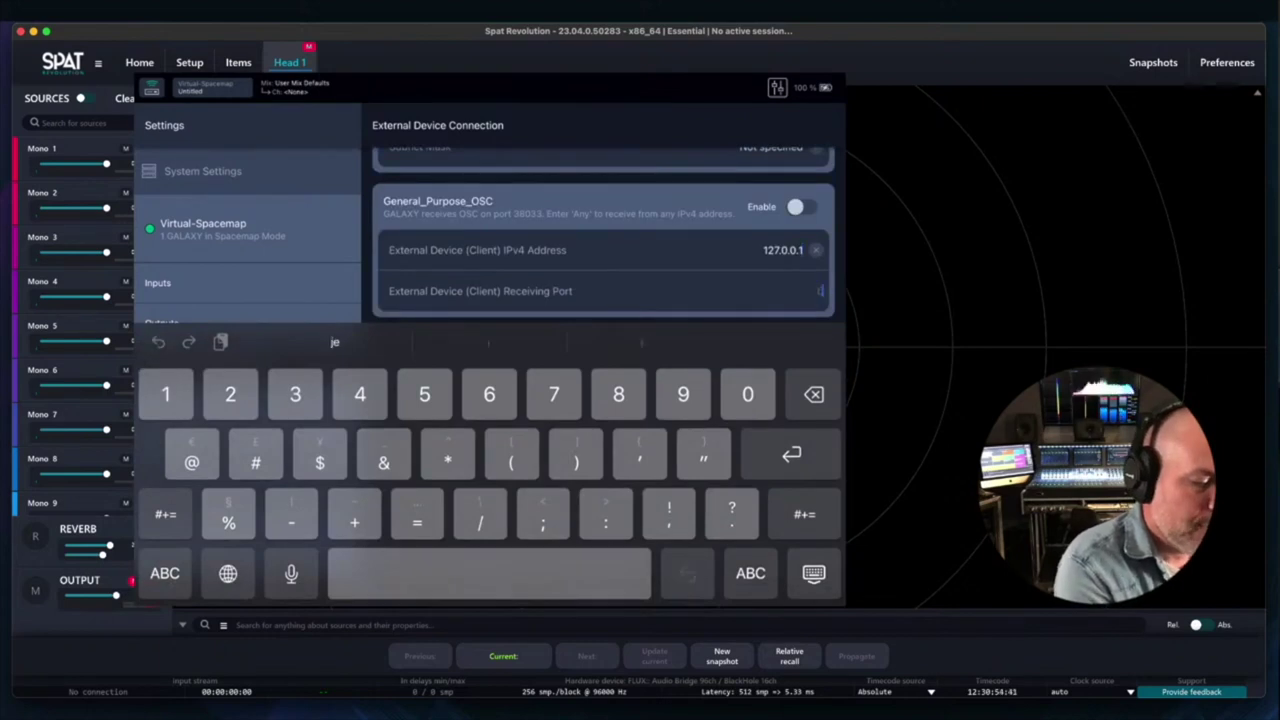
key(Return)
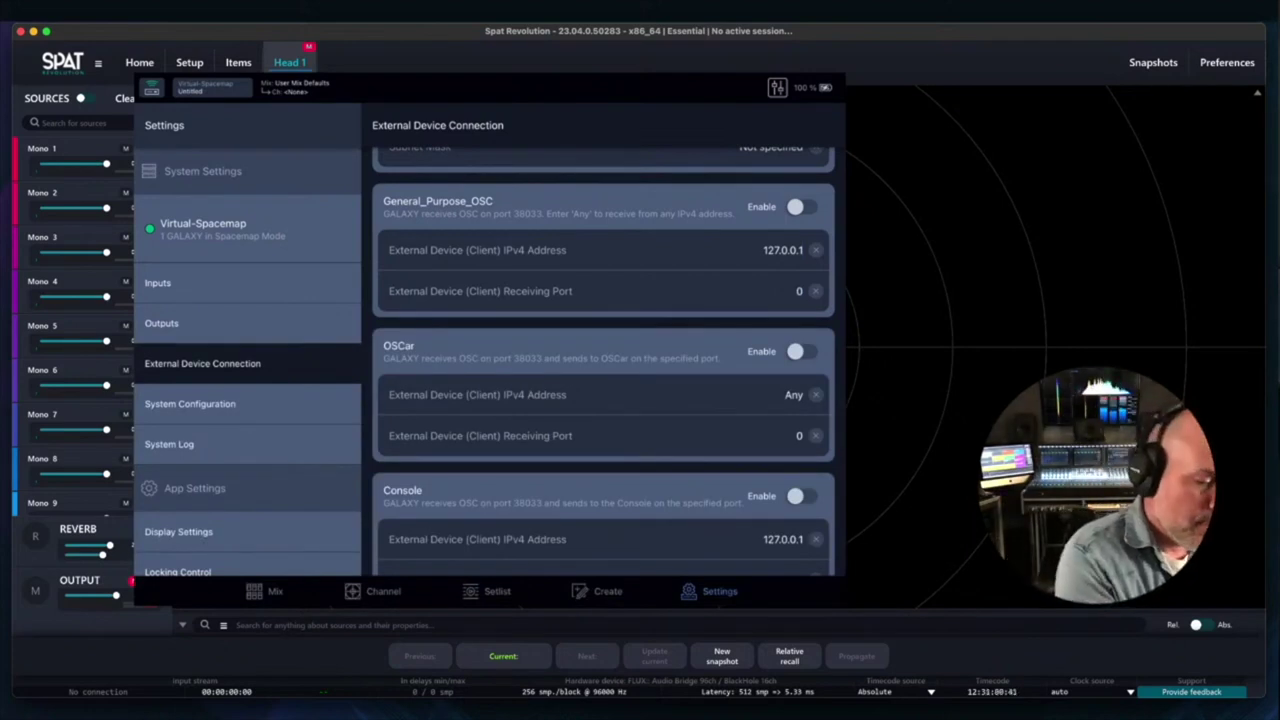
- Set the General_Purpose_OSC receiving port to 8000 and enable the connection
click(790, 291)
text(8)
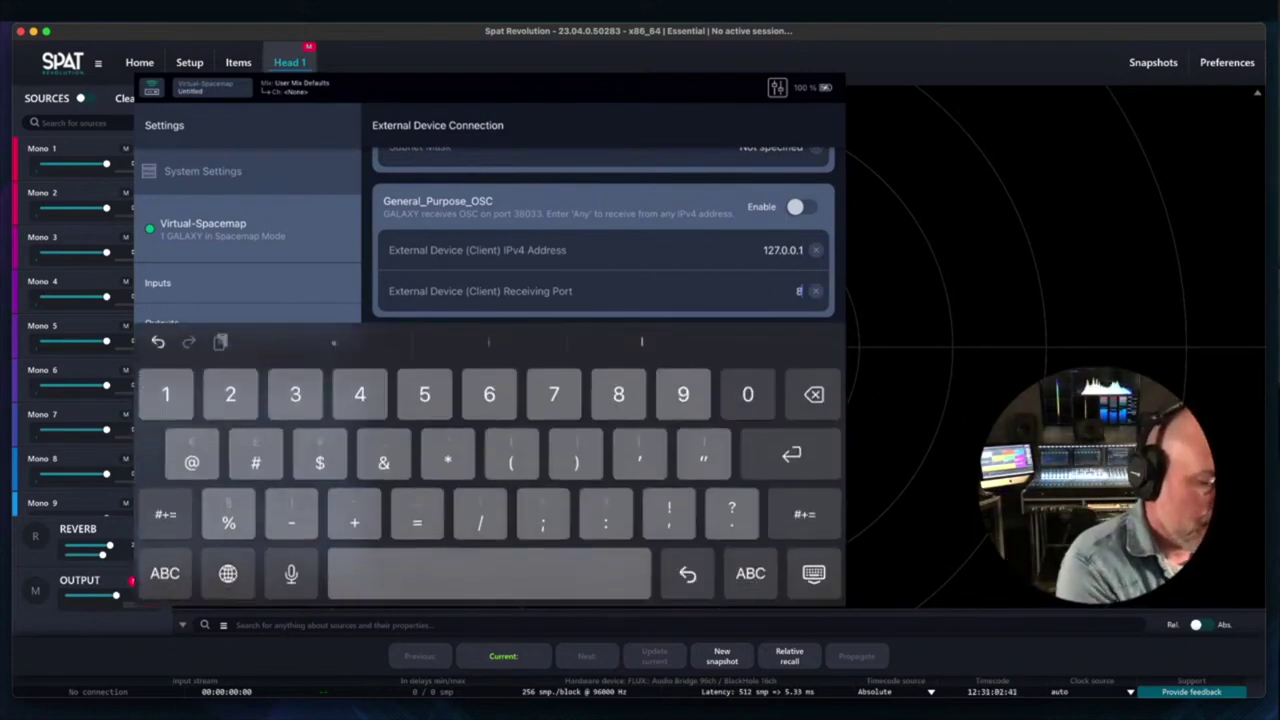
text(000)
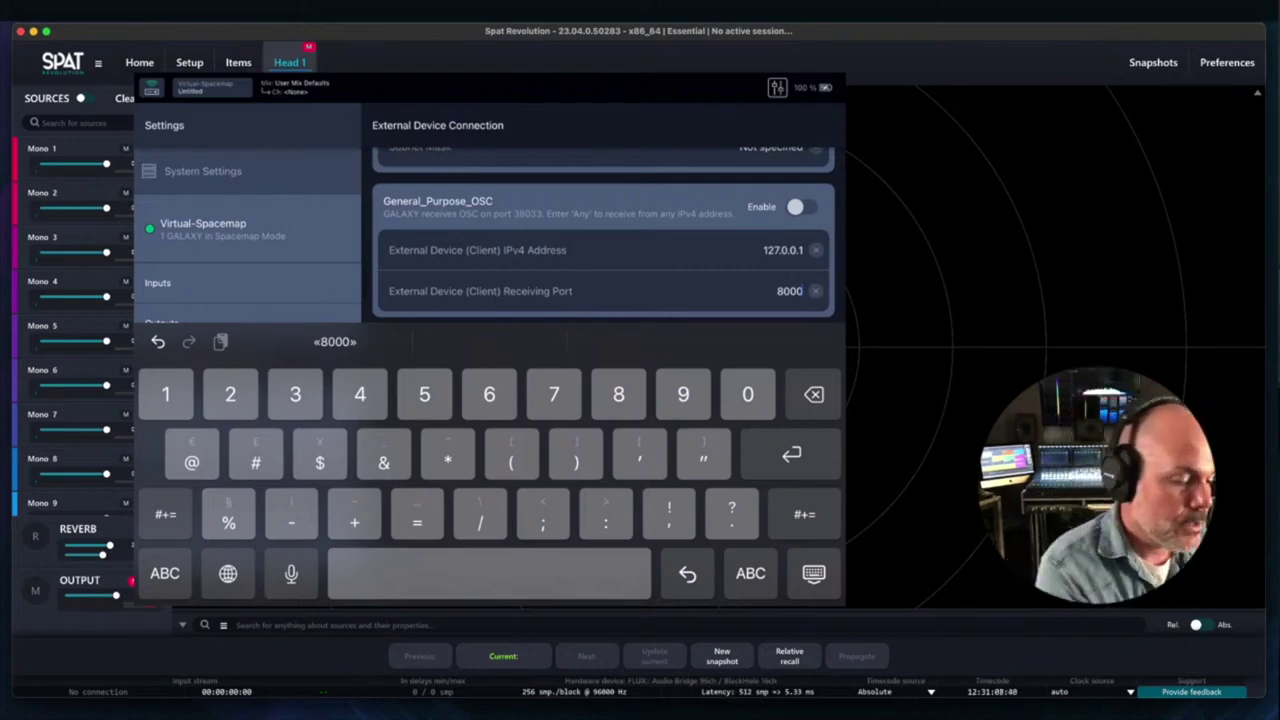
key(Return)
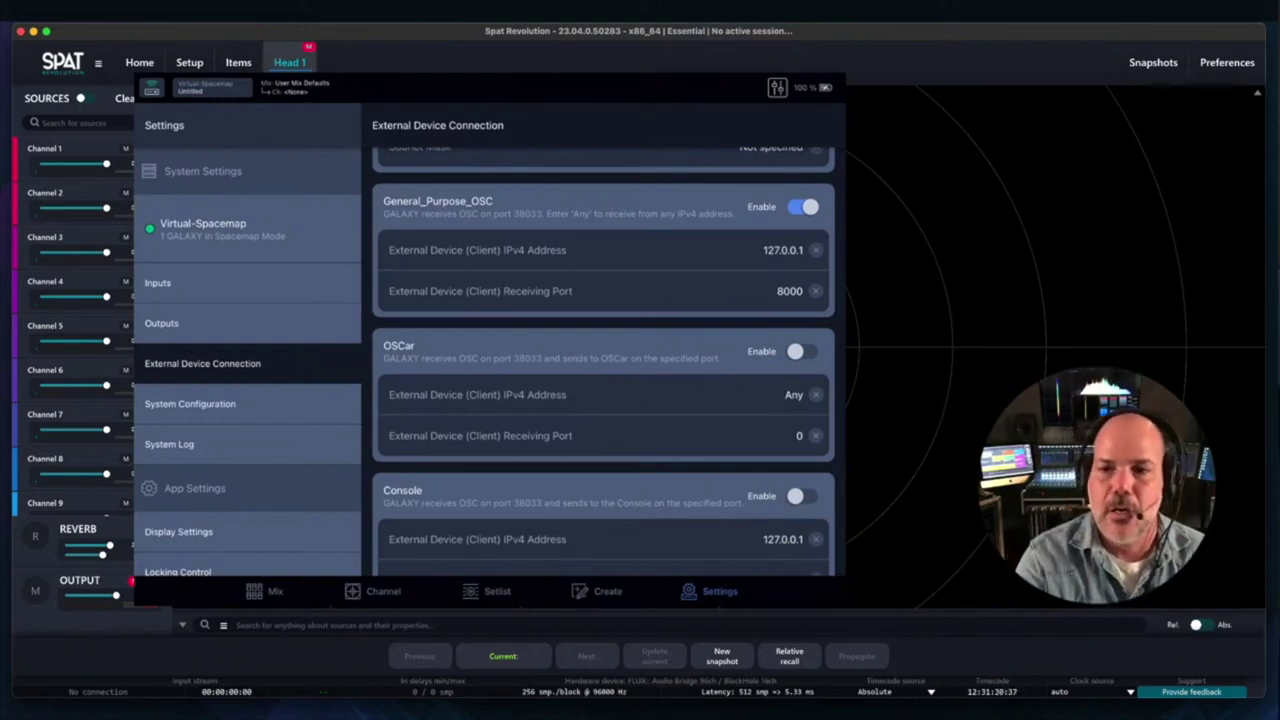
- Switch back to Spat Revolution's Head 1 room and select the first source to show its parameters
click(292, 72)
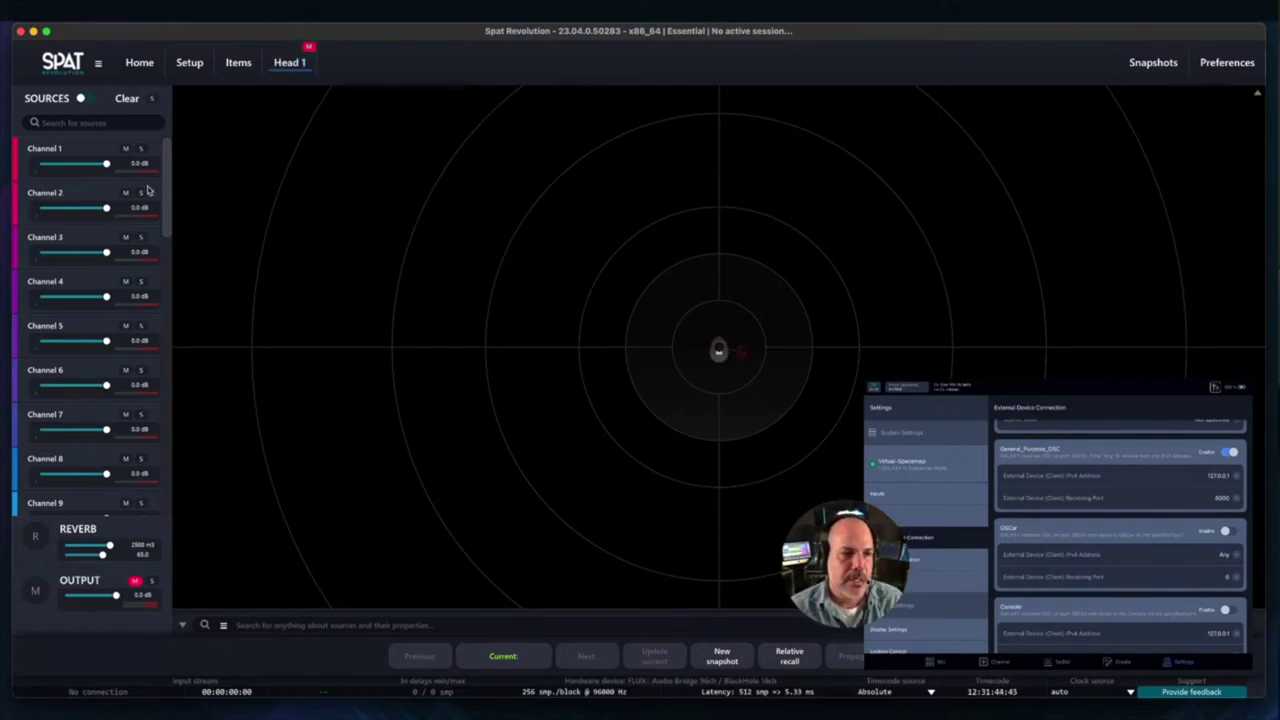
drag(163, 171, 166, 143)
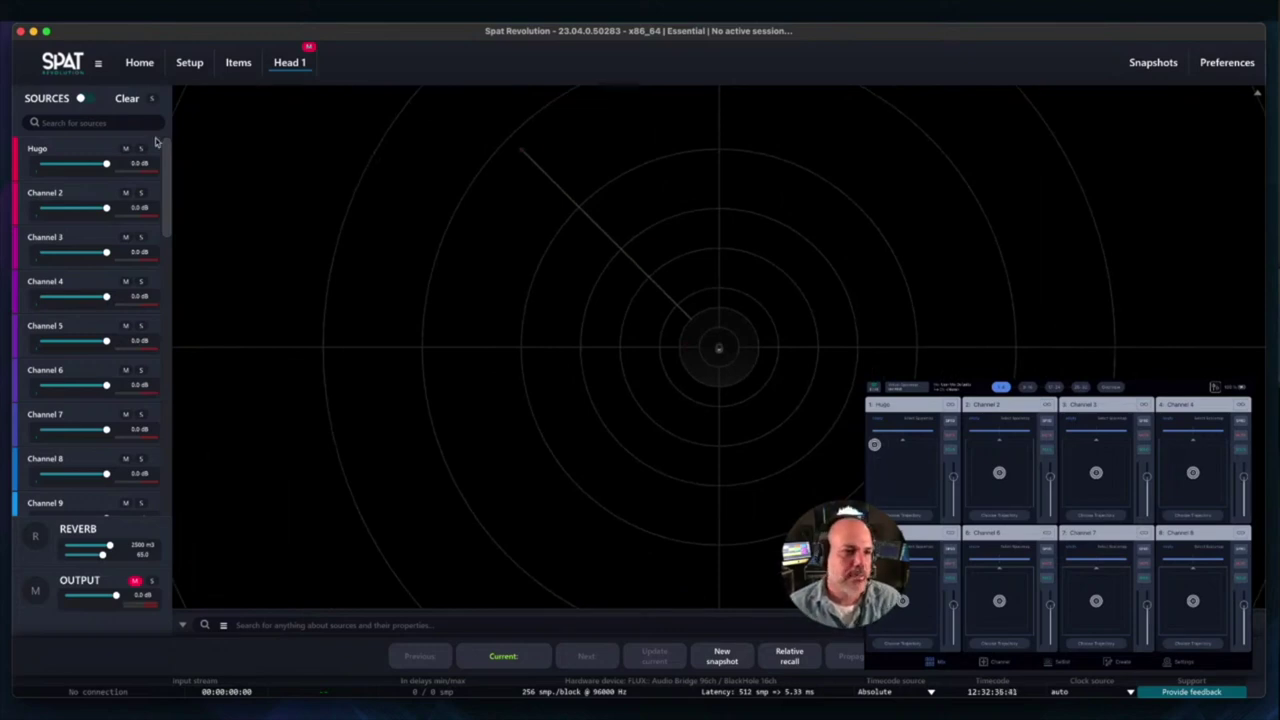
double_click(40, 149)
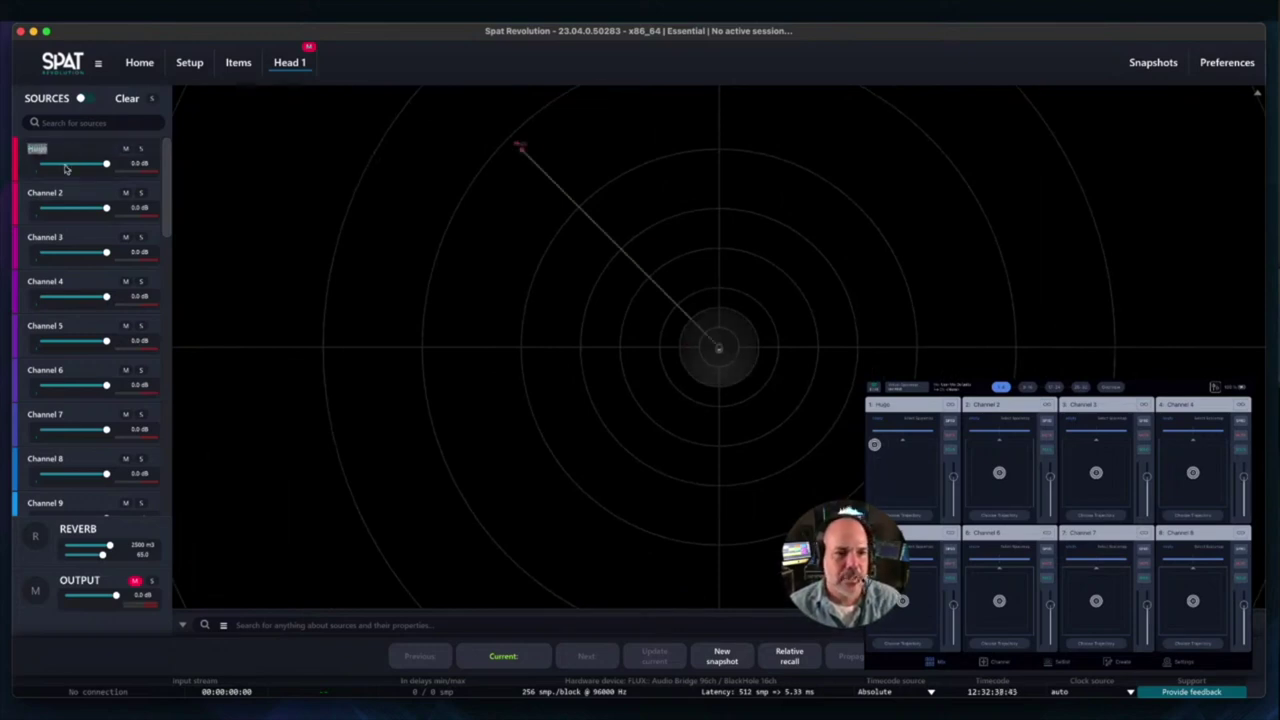
click(32, 172)
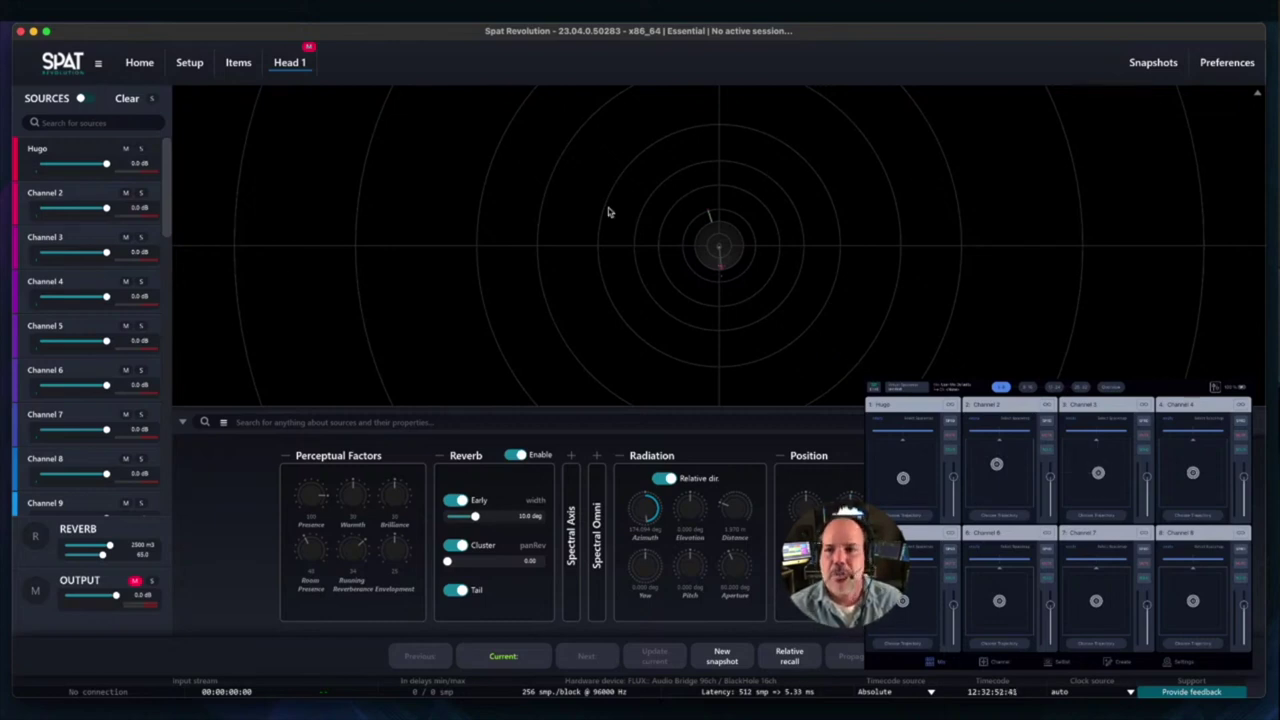
- Show the room's display options and set the view scale to 260%
click(1257, 93)
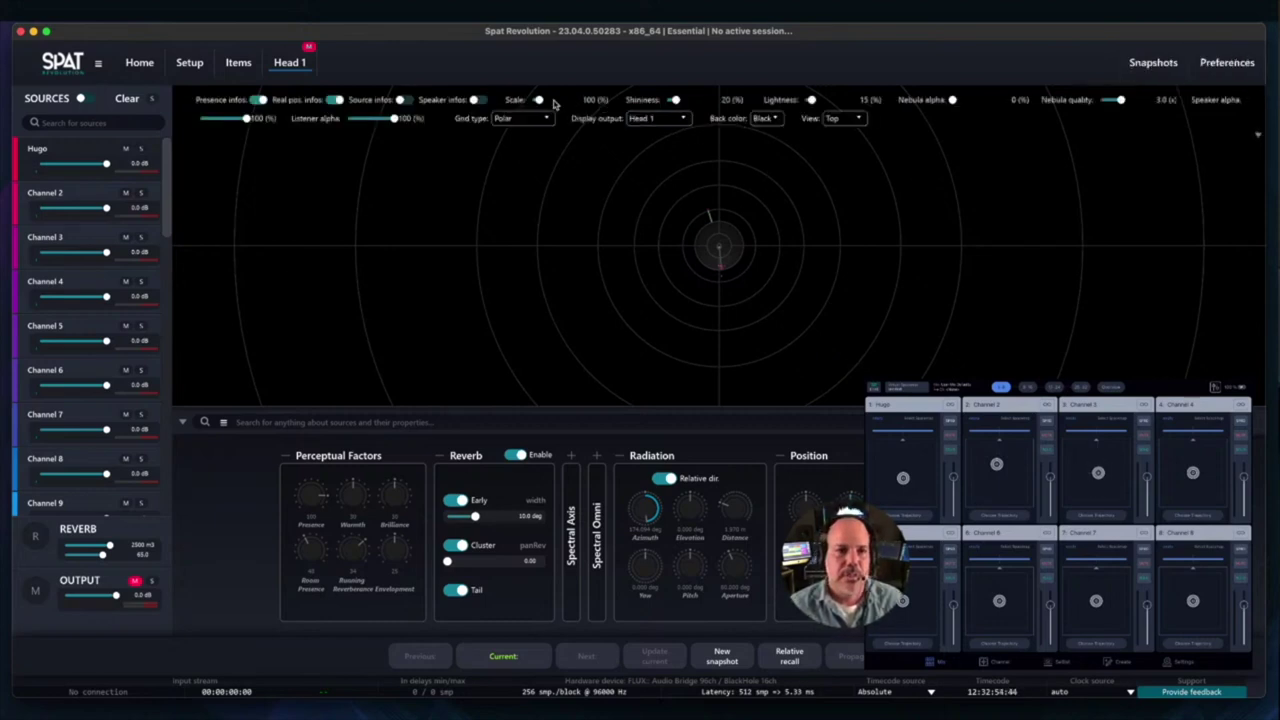
scroll(624, 215, up, 5)
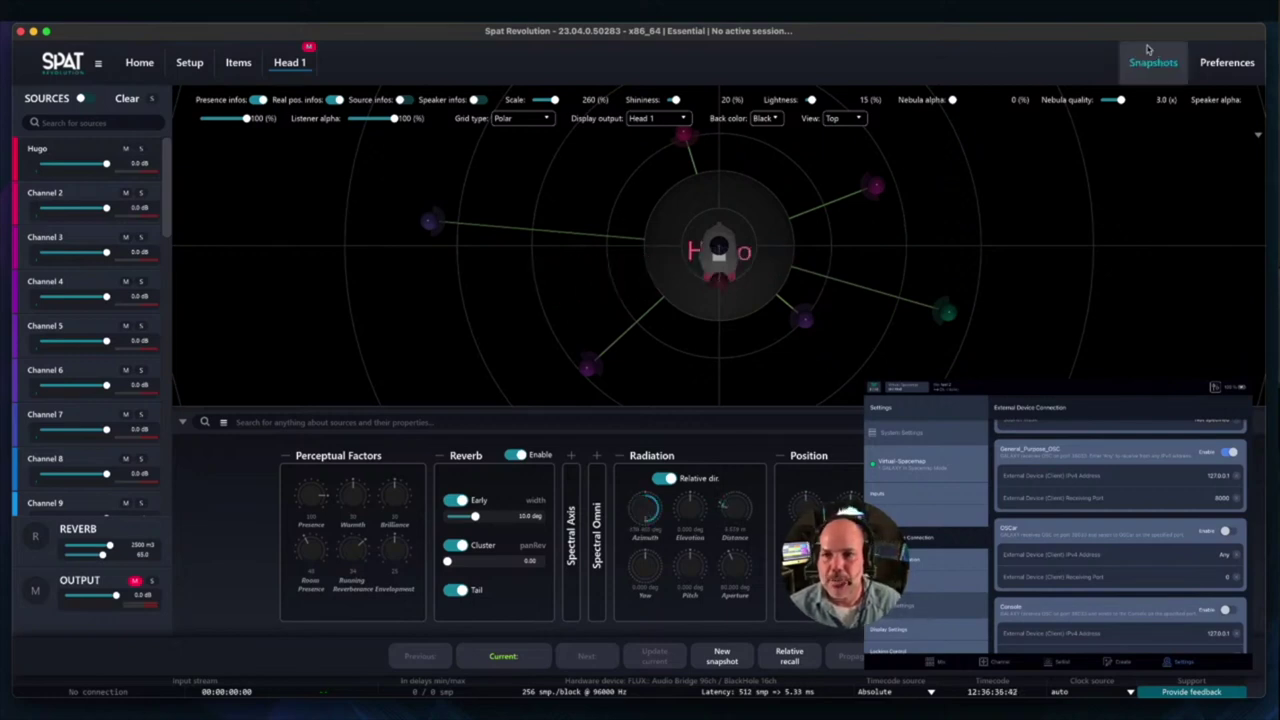
- Review the SpaceMapGo OSC connection's transform in the preferences and return to the Head 1 room
click(1205, 64)
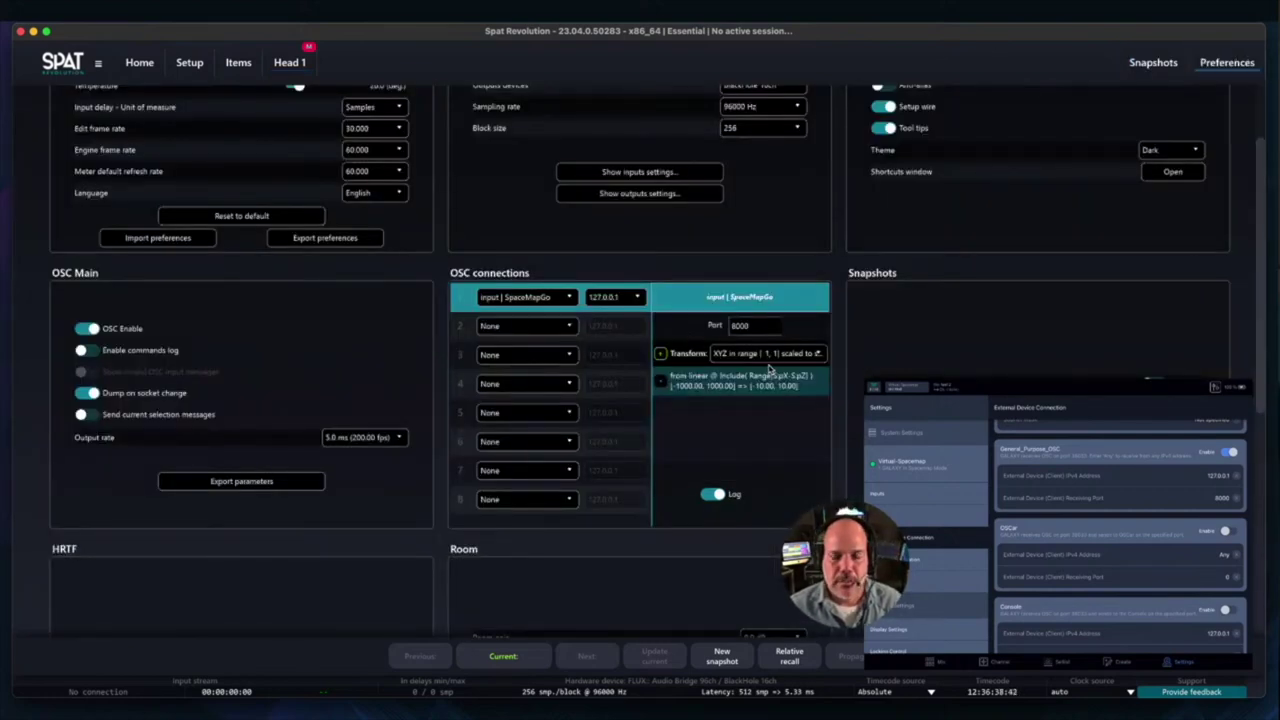
click(287, 64)
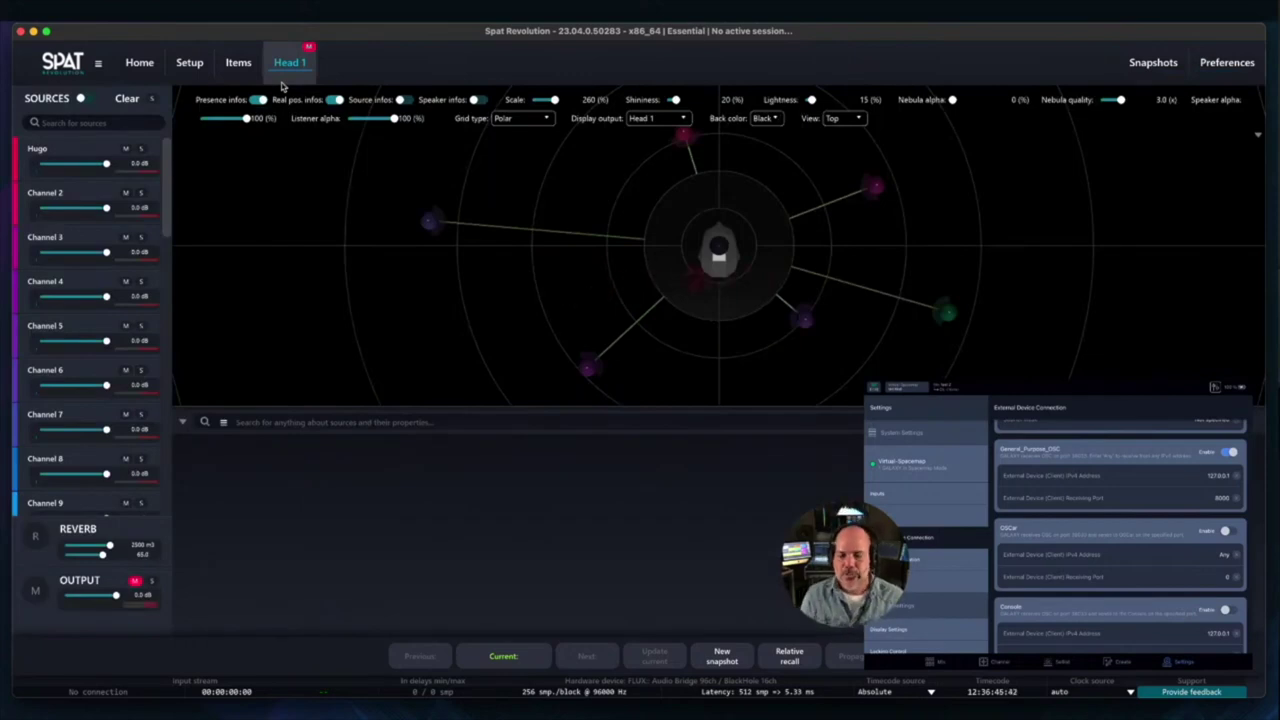